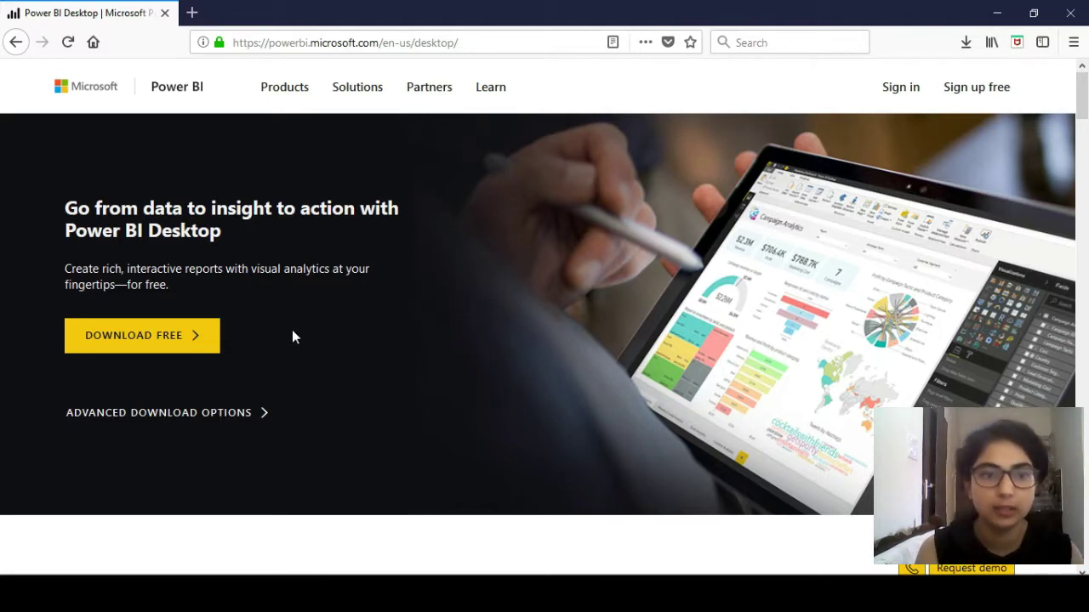
Step: Look through the Power BI Desktop product page, from the report authoring features down to the closing free download offer, and follow the download link
left_click(116, 336)
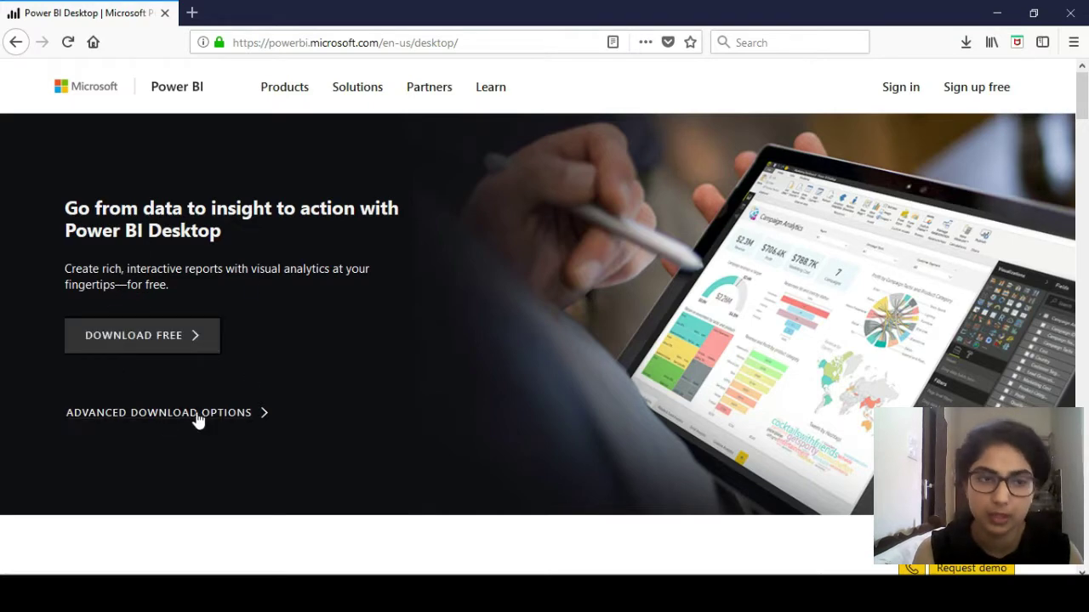
scroll(373, 429, "down", 5)
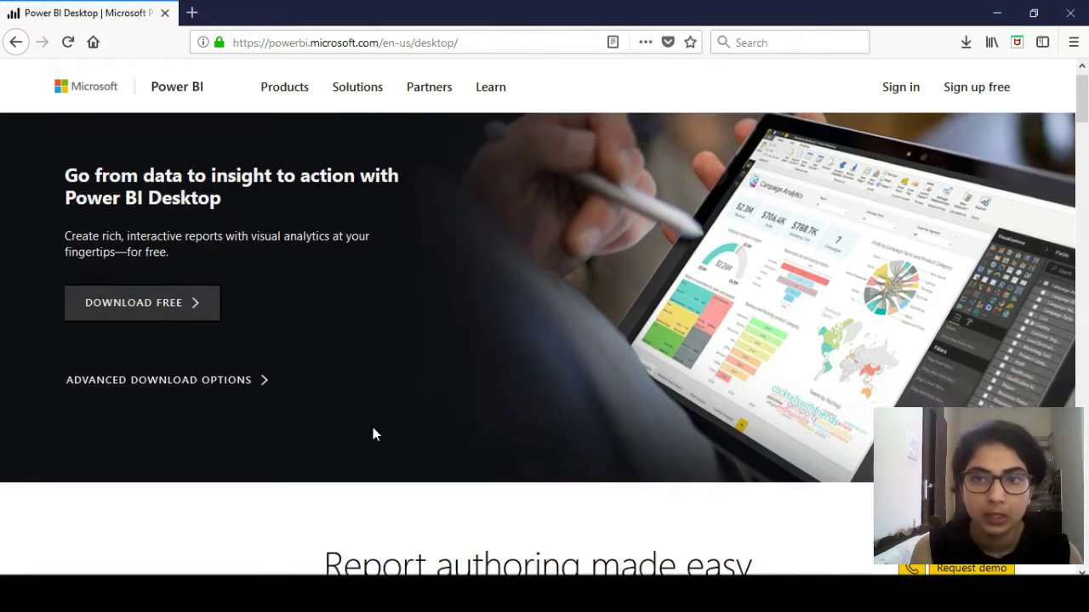
scroll(373, 434, "down", 3)
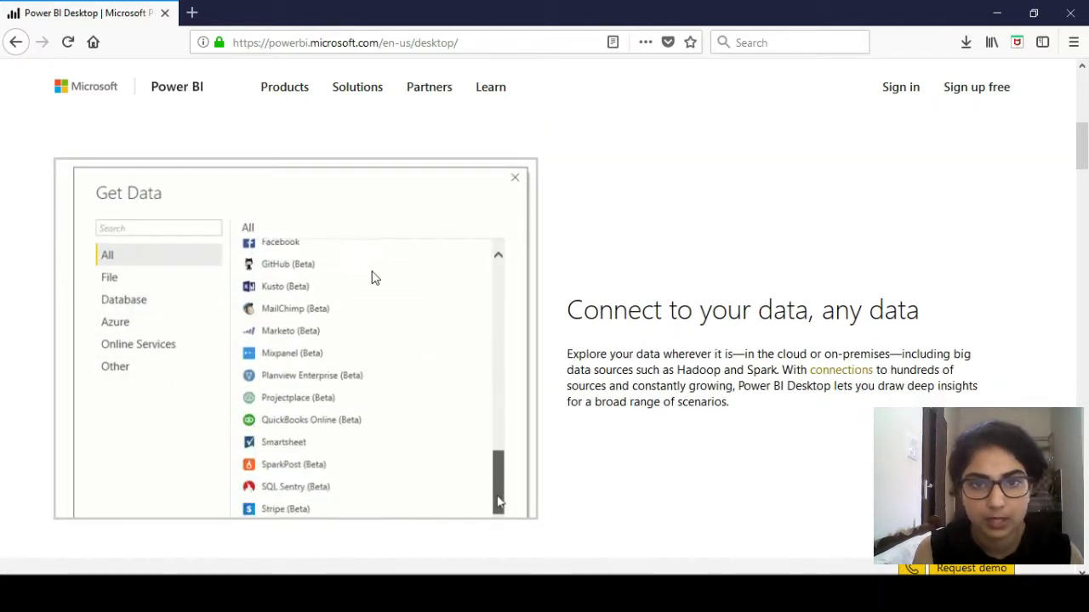
scroll(545, 385, "down", 1)
scroll(545, 387, "down", 3)
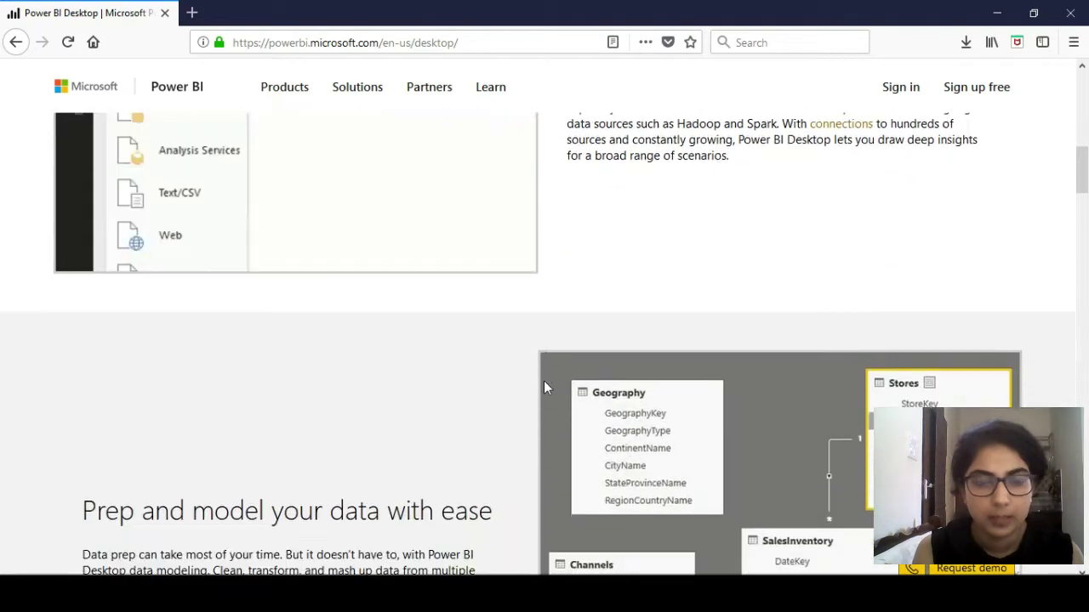
scroll(519, 406, "down", 2)
scroll(519, 407, "down", 1)
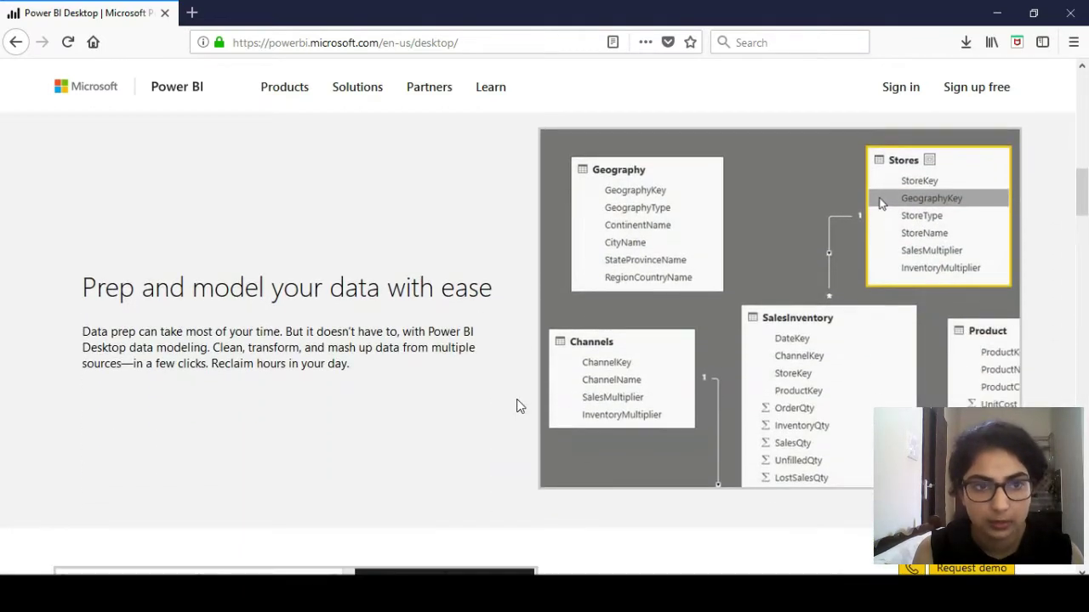
scroll(519, 406, "down", 2)
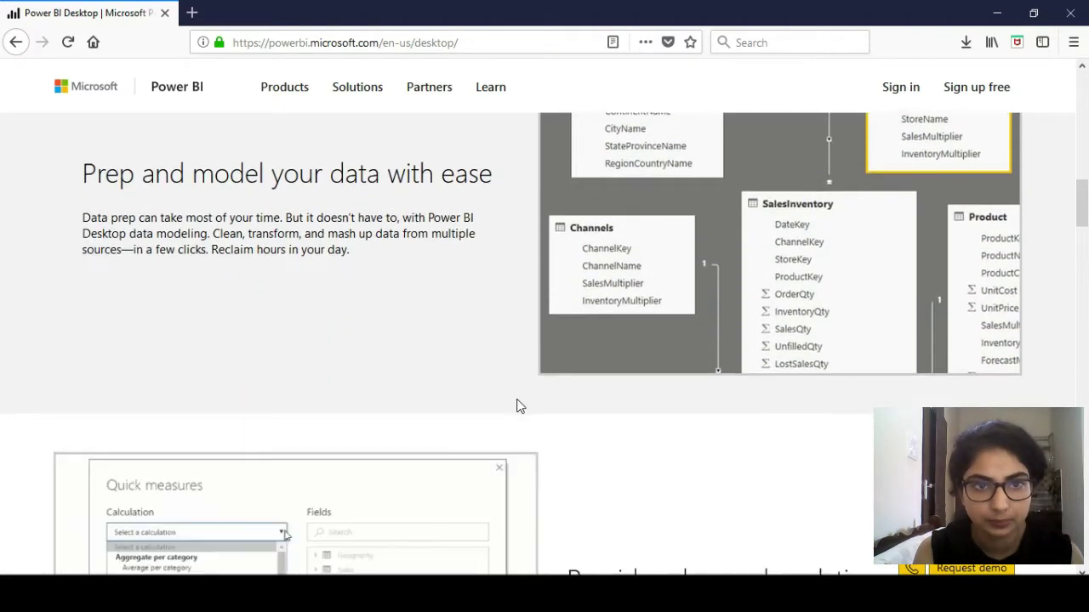
scroll(519, 406, "down", 2)
scroll(519, 406, "down", 1)
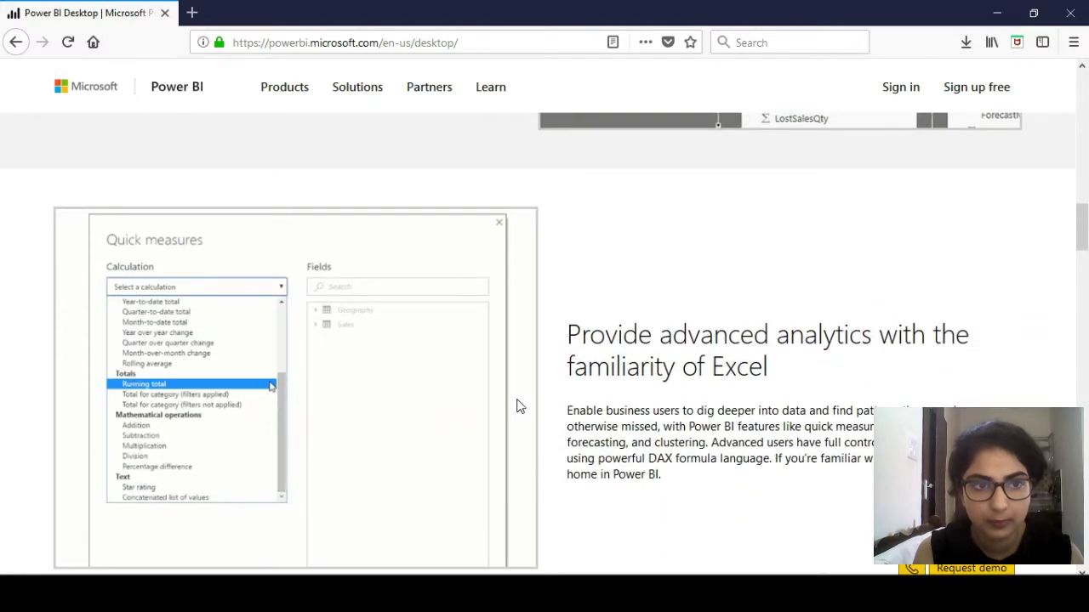
scroll(519, 407, "down", 3)
scroll(519, 407, "down", 1)
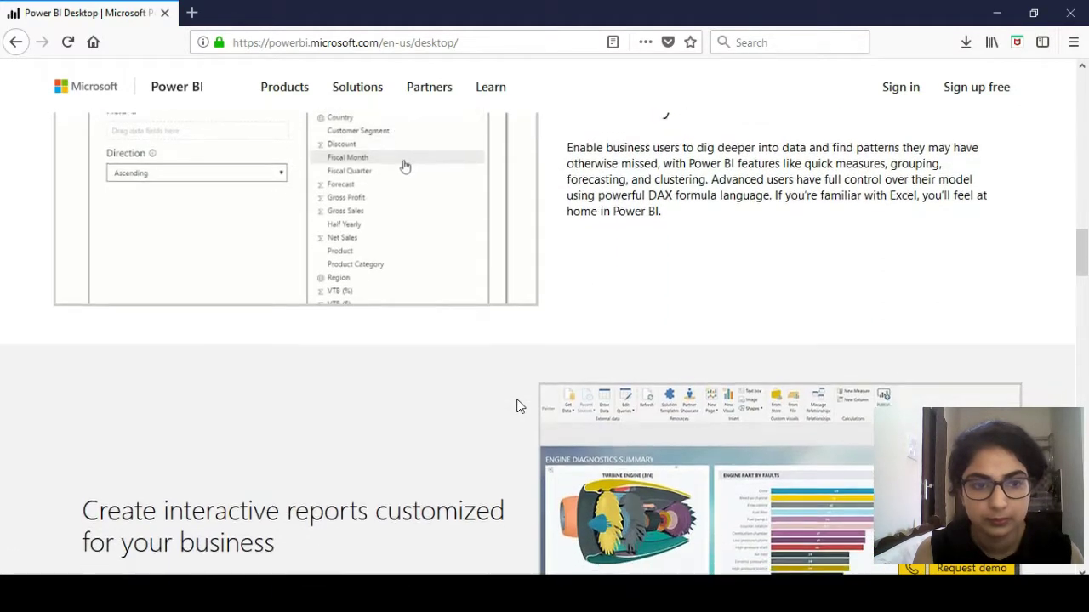
scroll(519, 406, "down", 4)
scroll(519, 407, "down", 5)
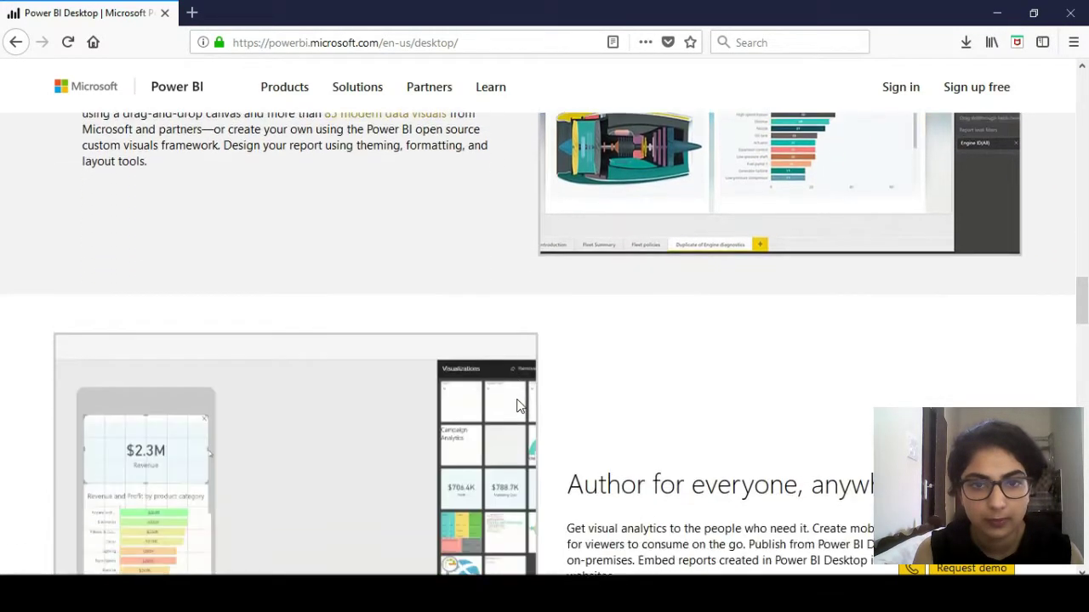
scroll(519, 407, "down", 5)
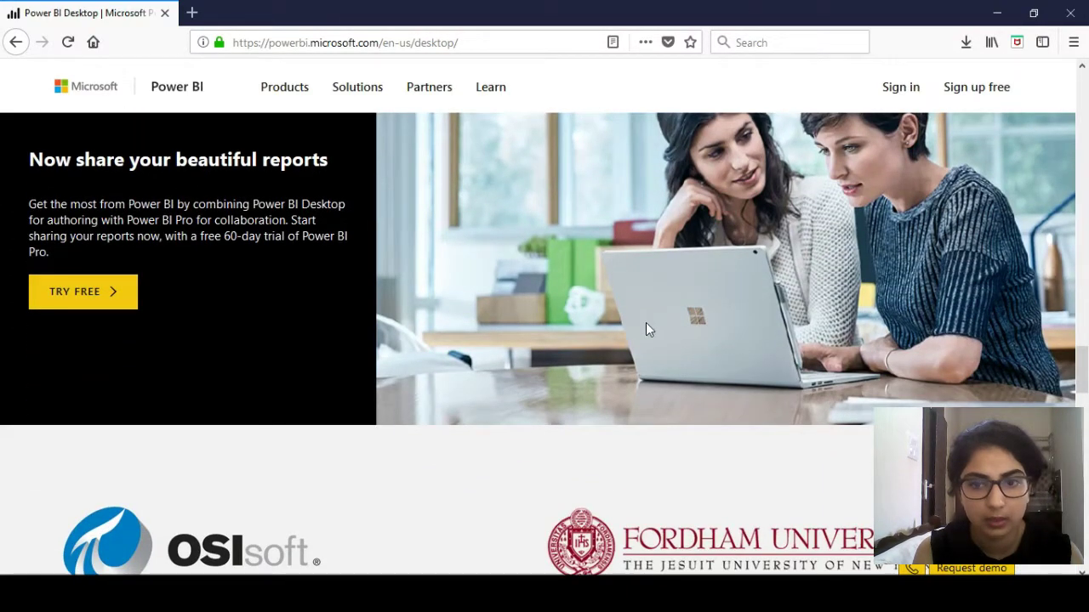
scroll(647, 330, "down", 4)
scroll(646, 330, "down", 8)
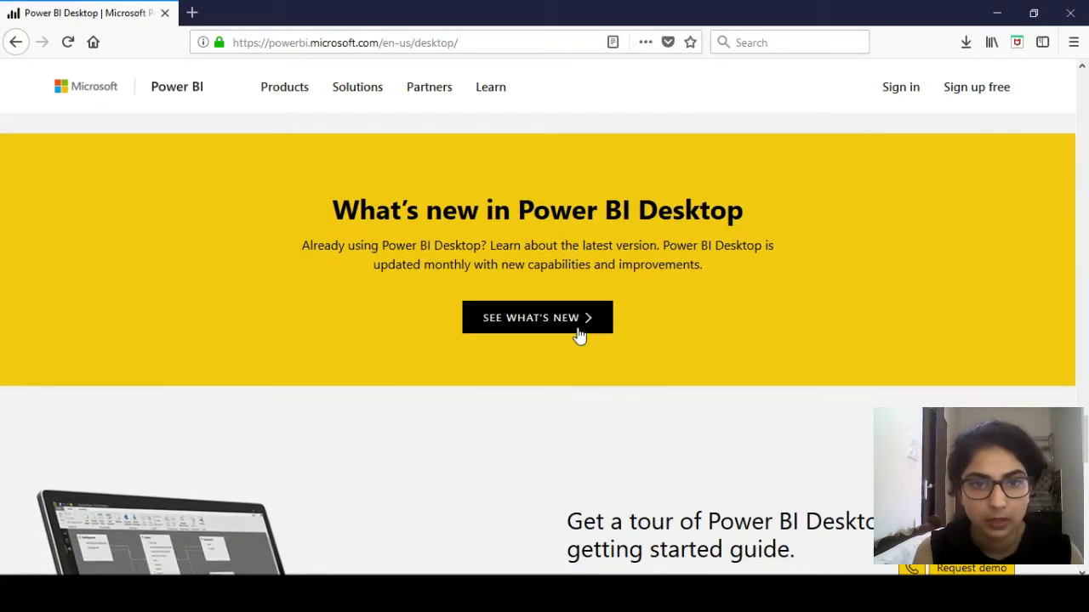
scroll(577, 334, "down", 4)
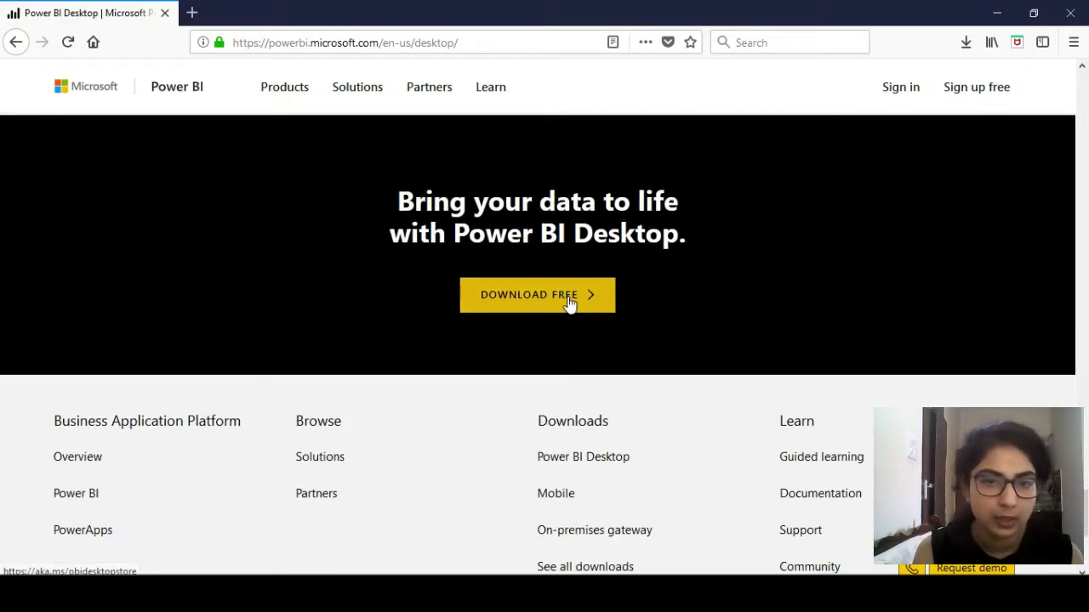
left_click(604, 293)
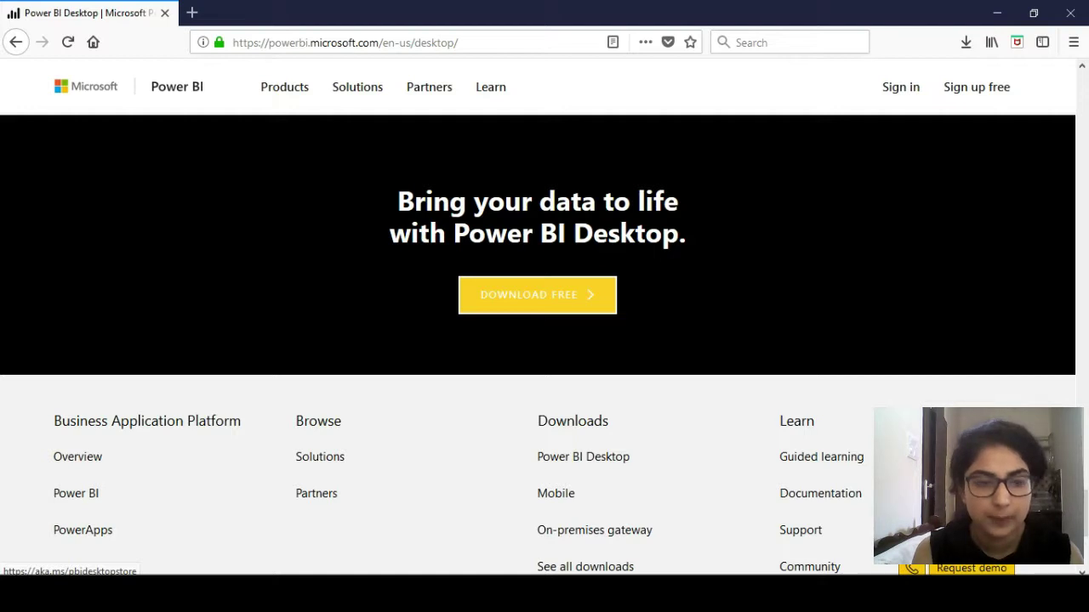
key("alt+Tab")
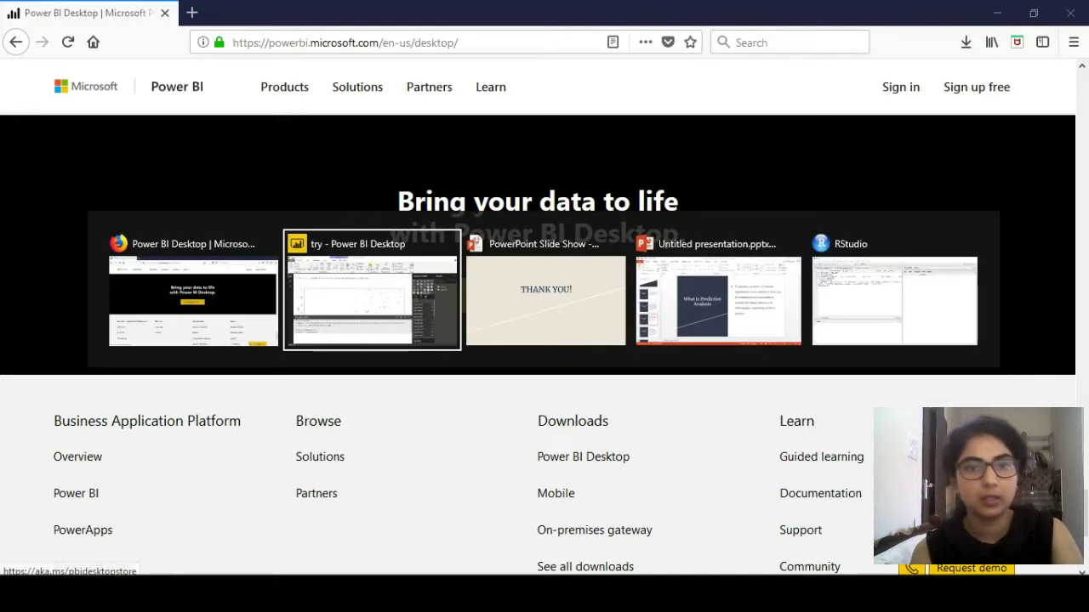
key("alt+Tab")
key("alt+Tab")
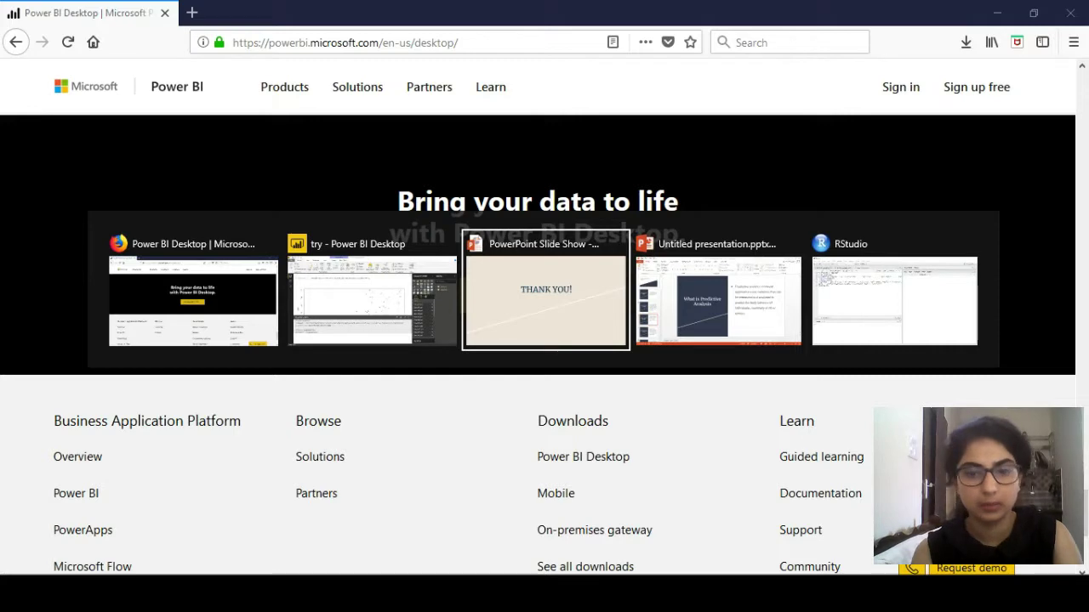
key("alt+shift+Tab")
key("alt+shift+Tab")
key("alt+shift+Tab")
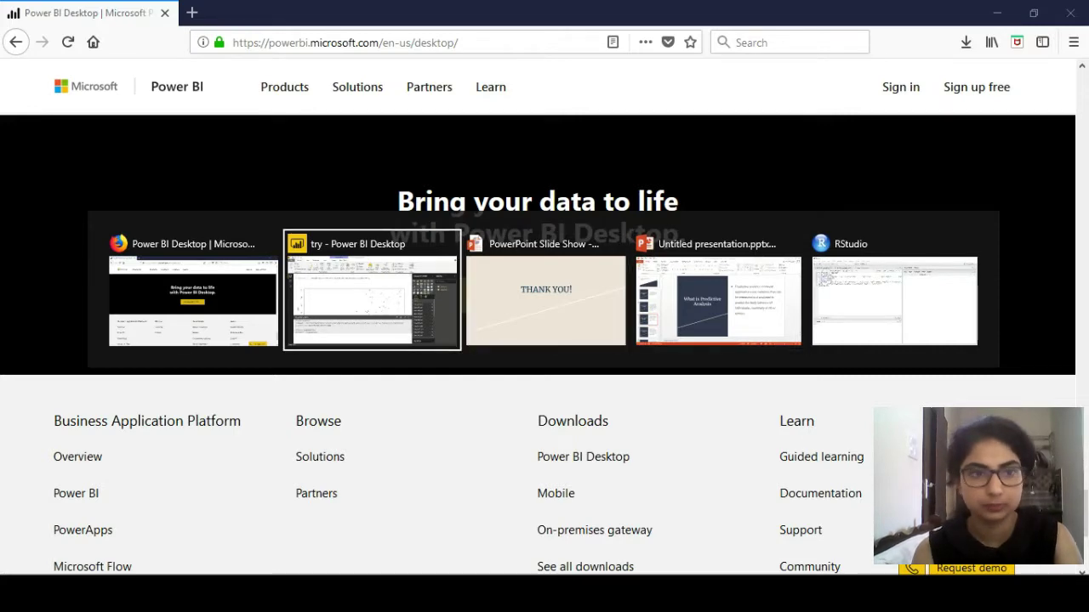
Step: Show the desktop, launch a new Power BI Desktop session by searching the system for "power", and dismiss its start screen
key("super+d")
key("super")
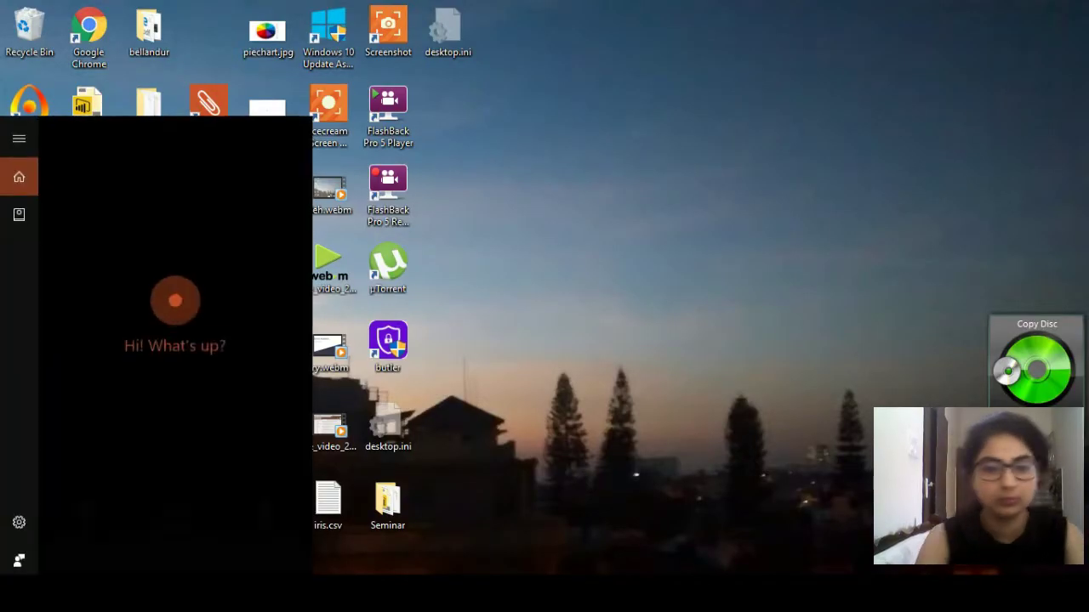
type("power")
key("Return")
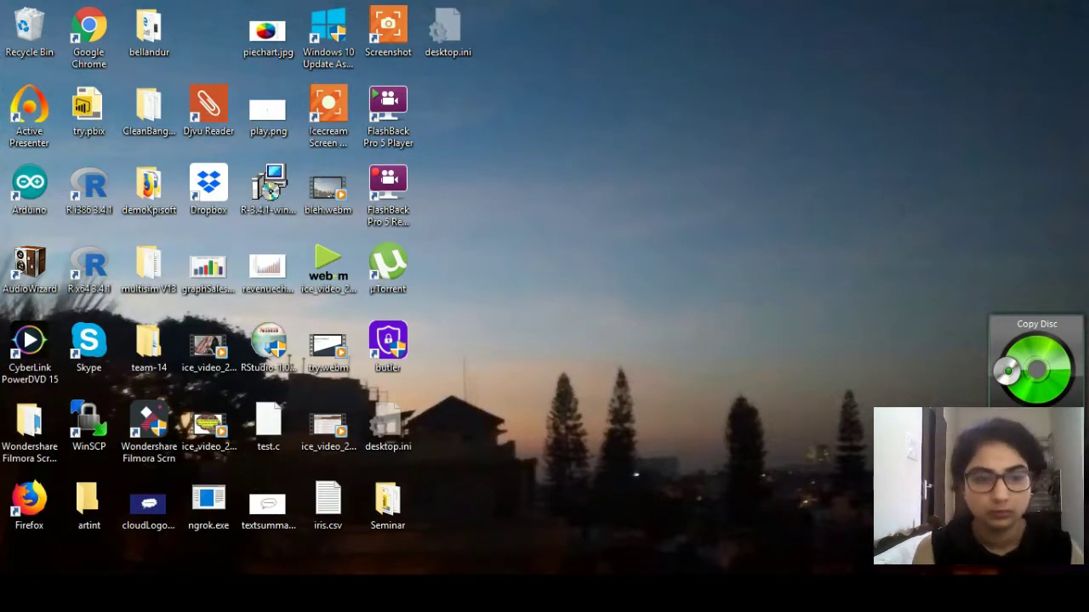
key("super")
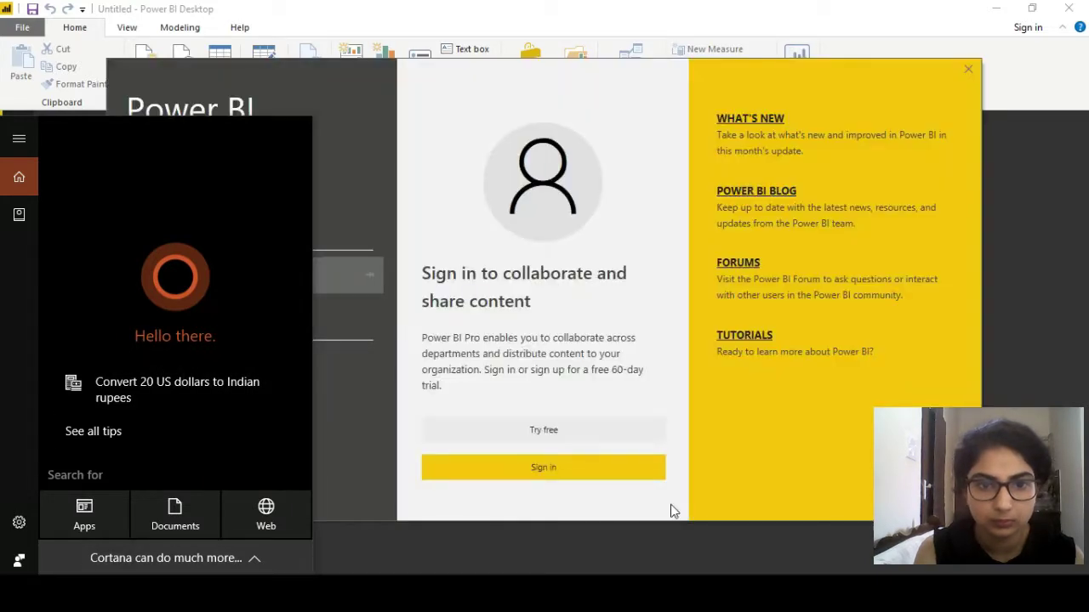
left_click(712, 558)
left_click(968, 69)
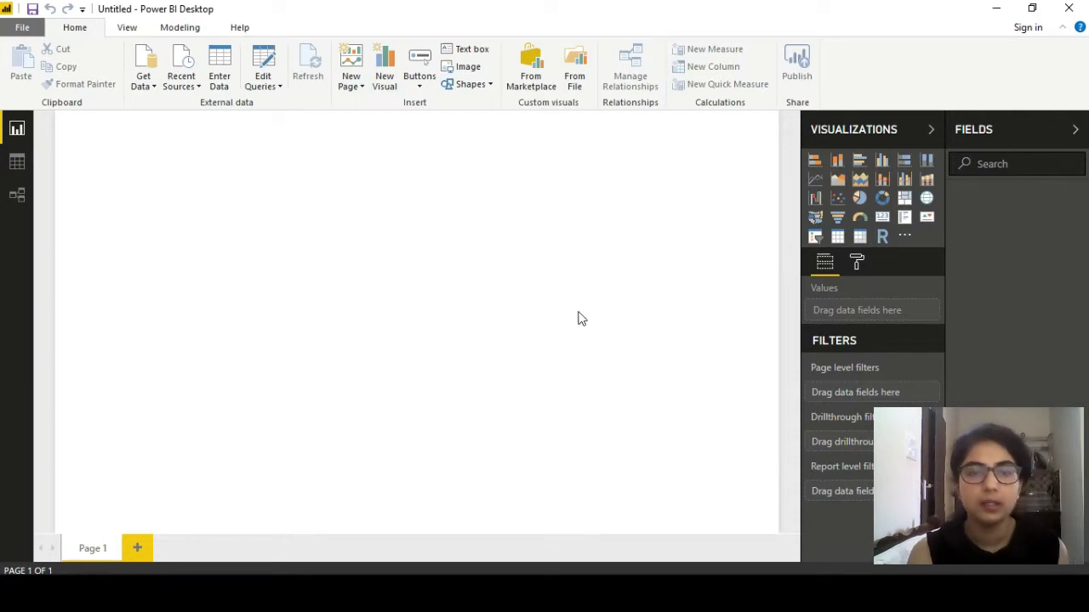
Step: Examine the full list of data source connectors offered by Get Data and close it without connecting
left_click(149, 88)
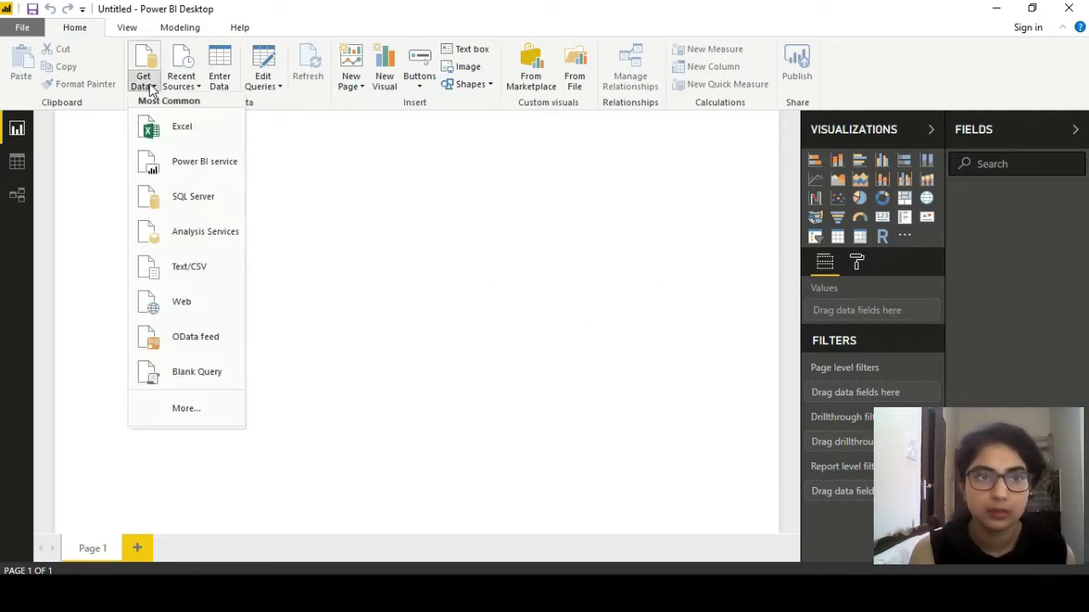
left_click(184, 408)
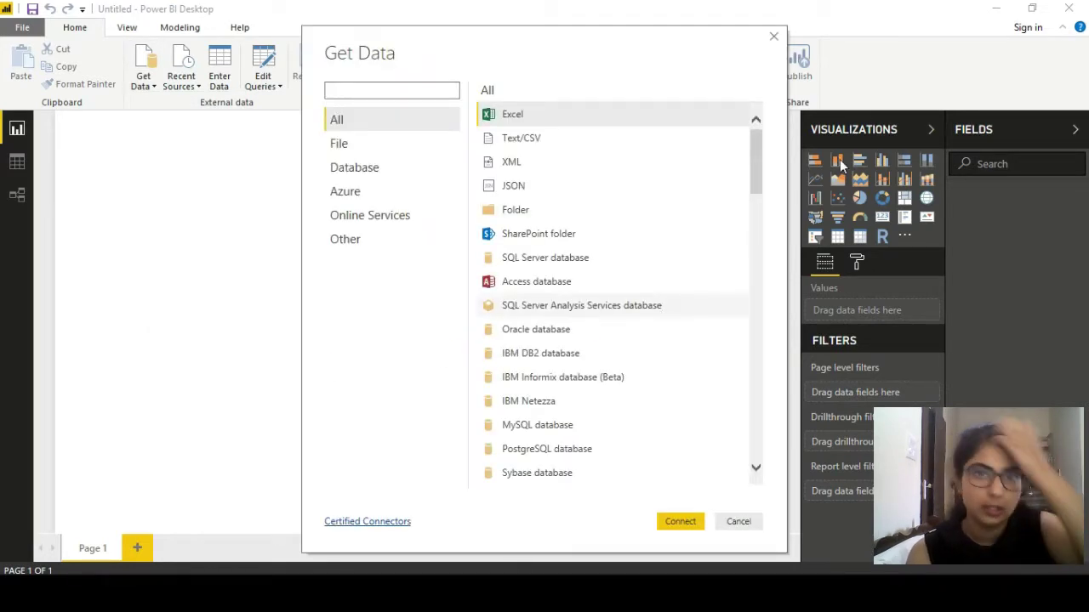
left_click(760, 182)
left_click_drag(763, 187, 759, 255)
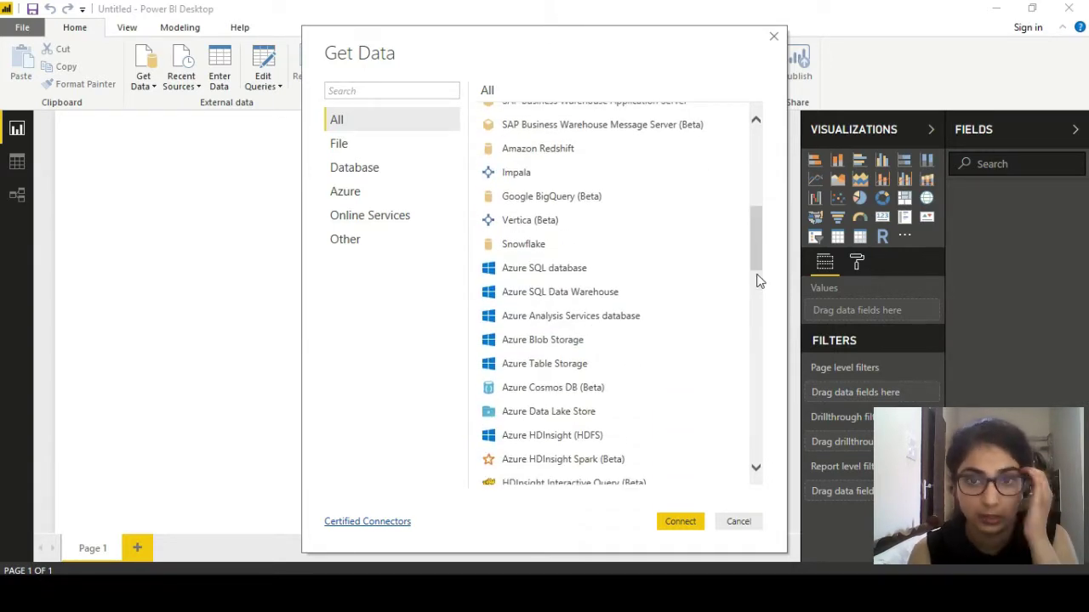
left_click(756, 284)
left_click_drag(756, 330, 750, 480)
left_click(733, 522)
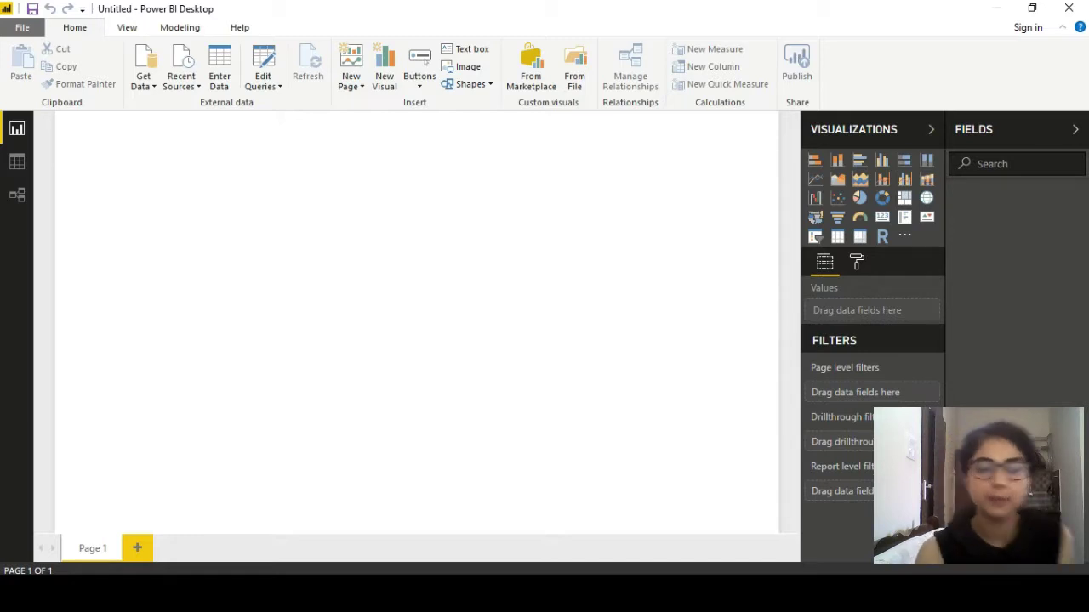
Step: Switch to RStudio and examine the data loading and preparation code in Predicitve_Analysis_1.R
key("alt+Tab")
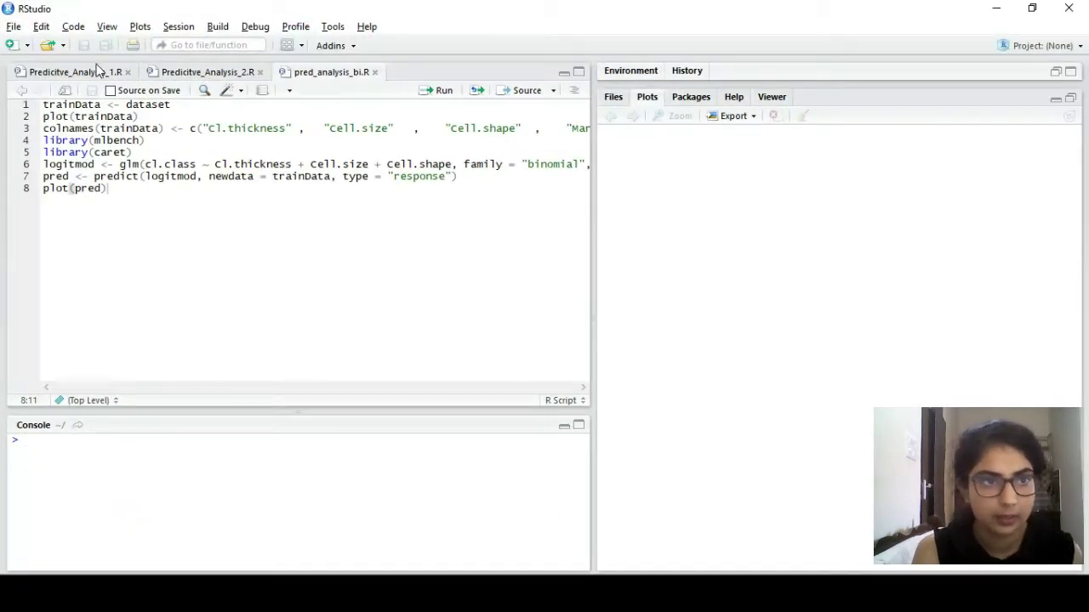
left_click(101, 72)
left_click(255, 201)
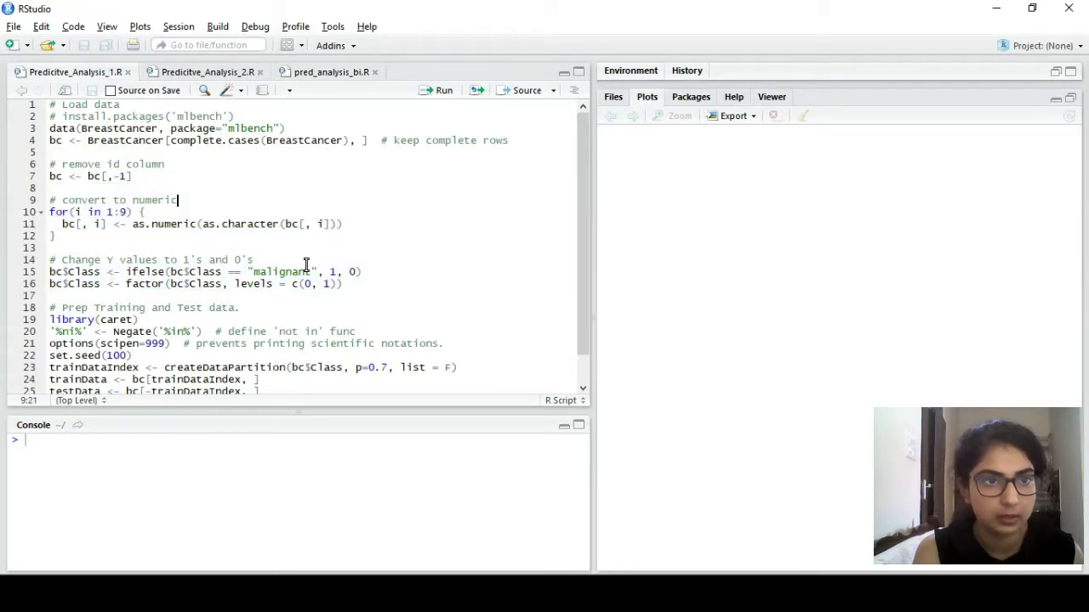
scroll(306, 267, "down", 1)
scroll(306, 267, "up", 1)
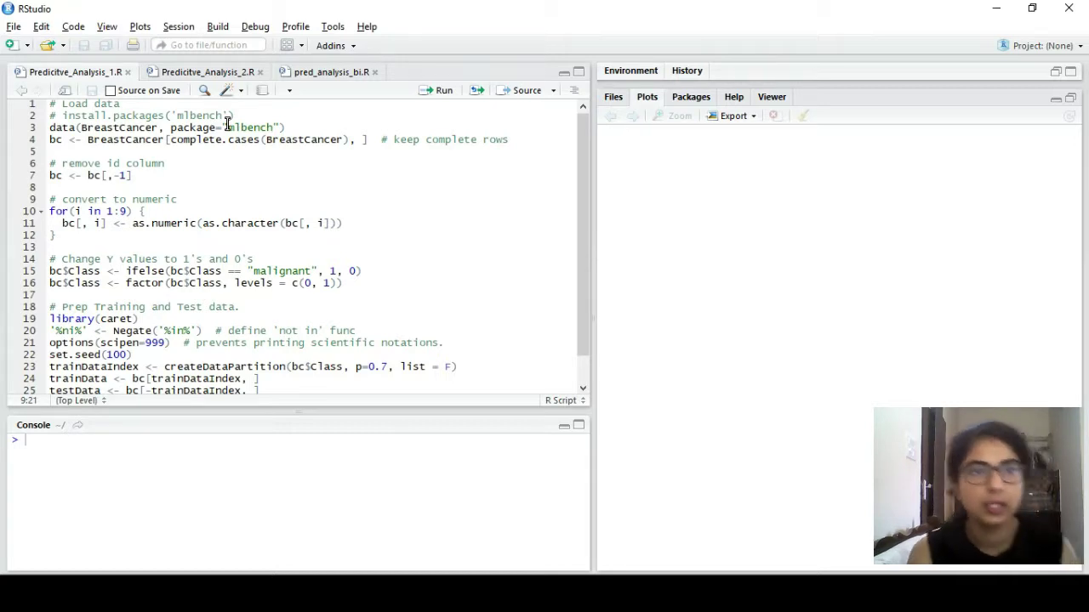
left_click(247, 127)
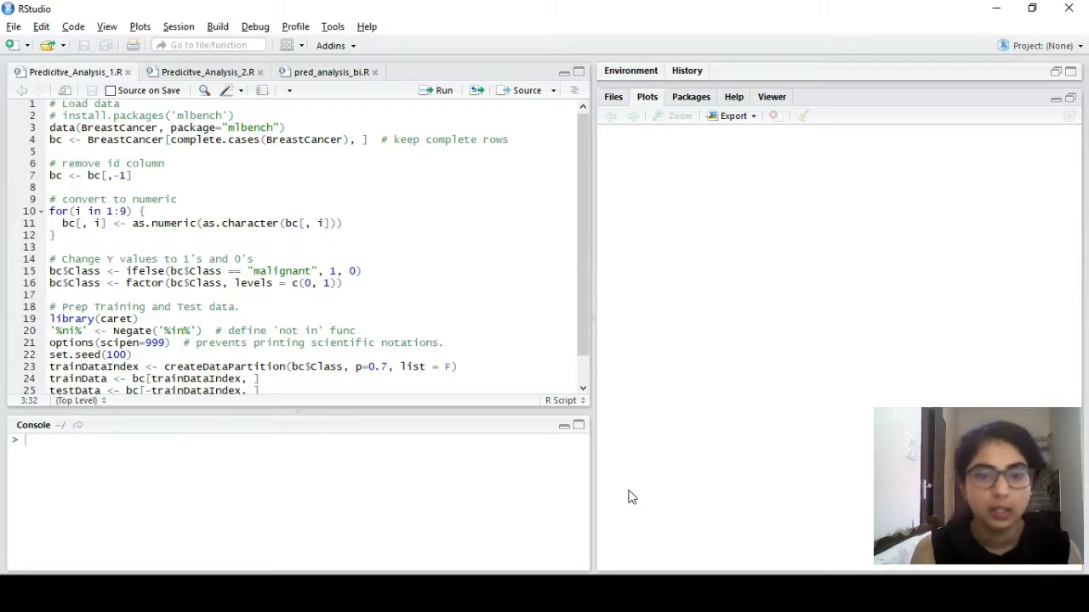
Step: Switch to the untitled Power BI Desktop report and open the global R scripting options
mouse_move(719, 595)
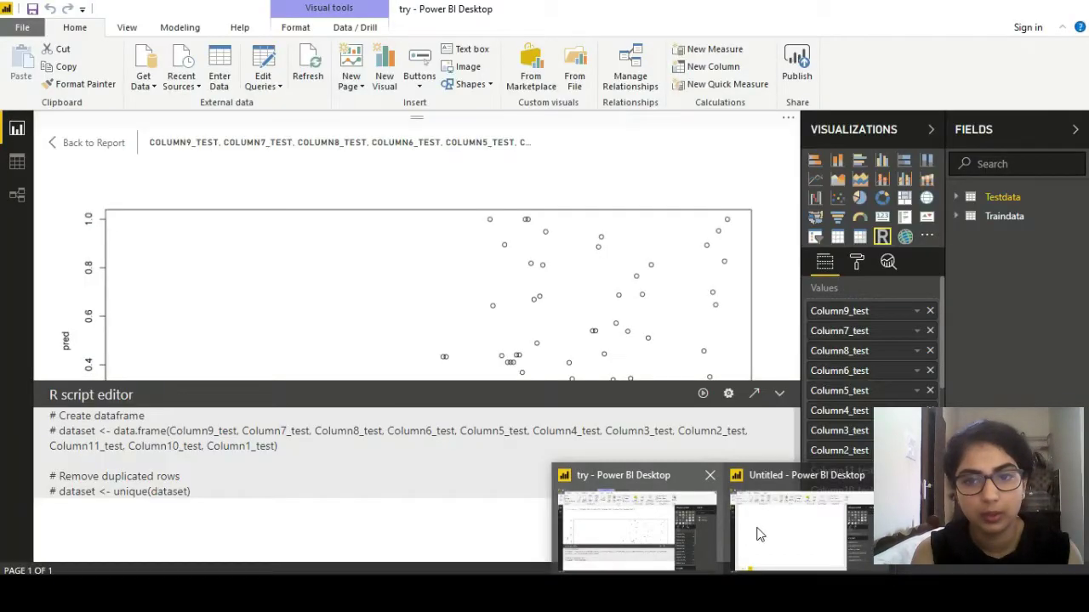
left_click(757, 529)
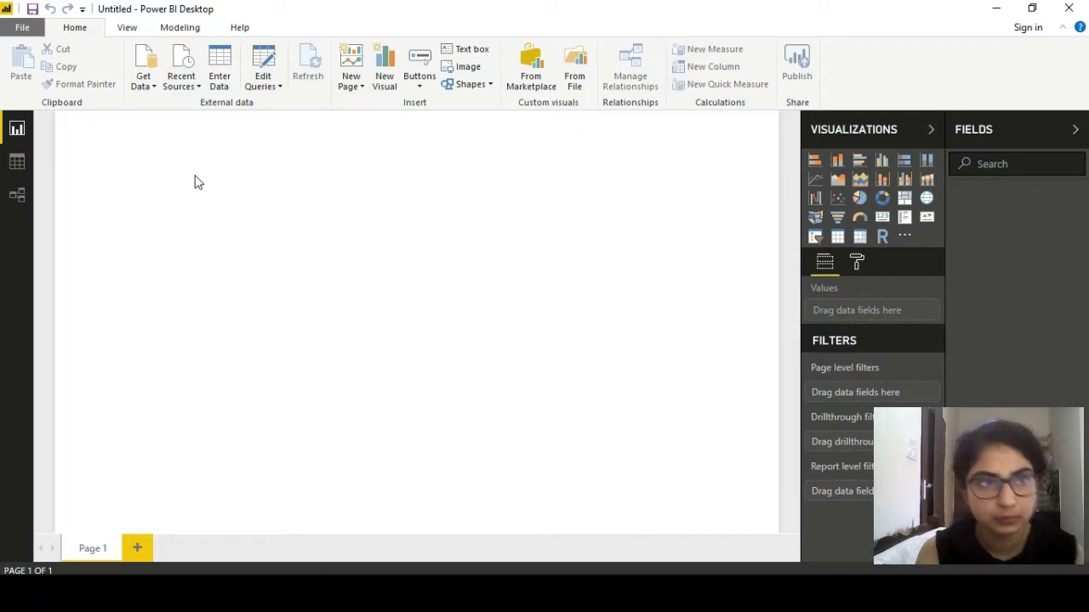
left_click(22, 27)
mouse_move(84, 296)
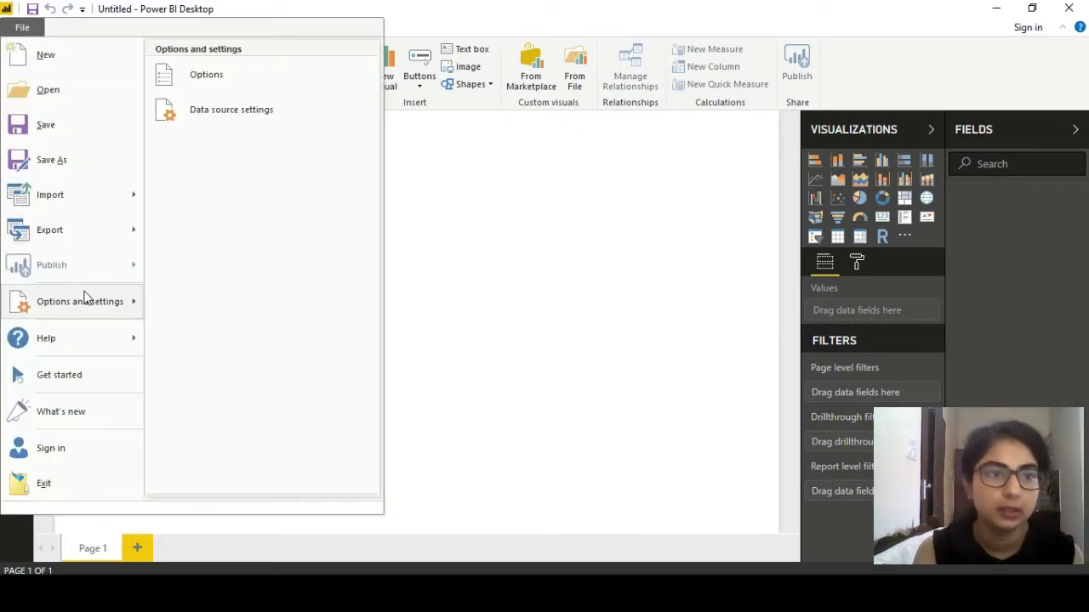
left_click(245, 74)
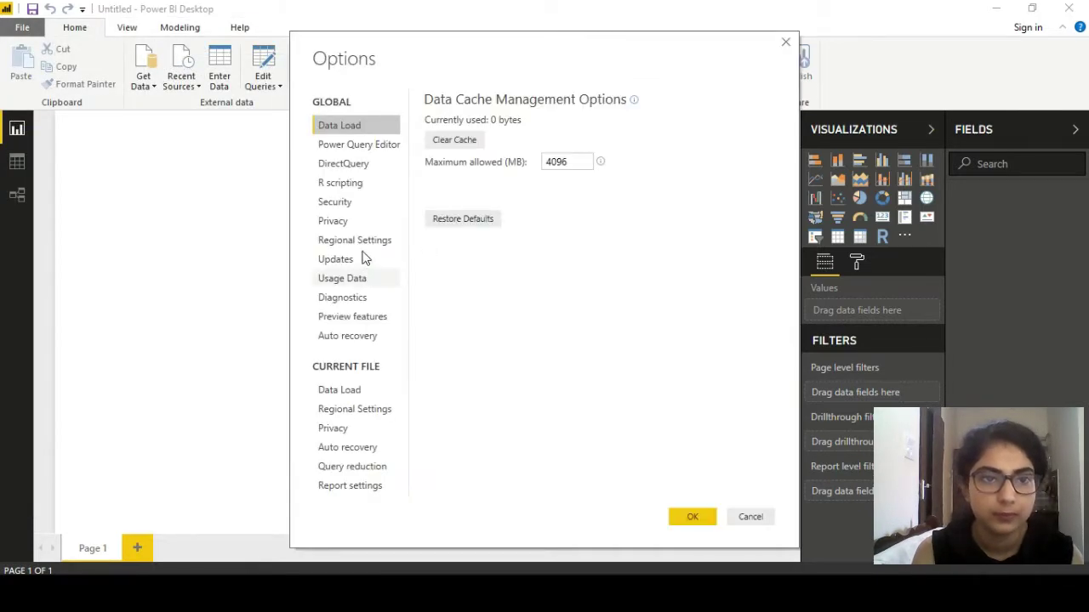
left_click(355, 186)
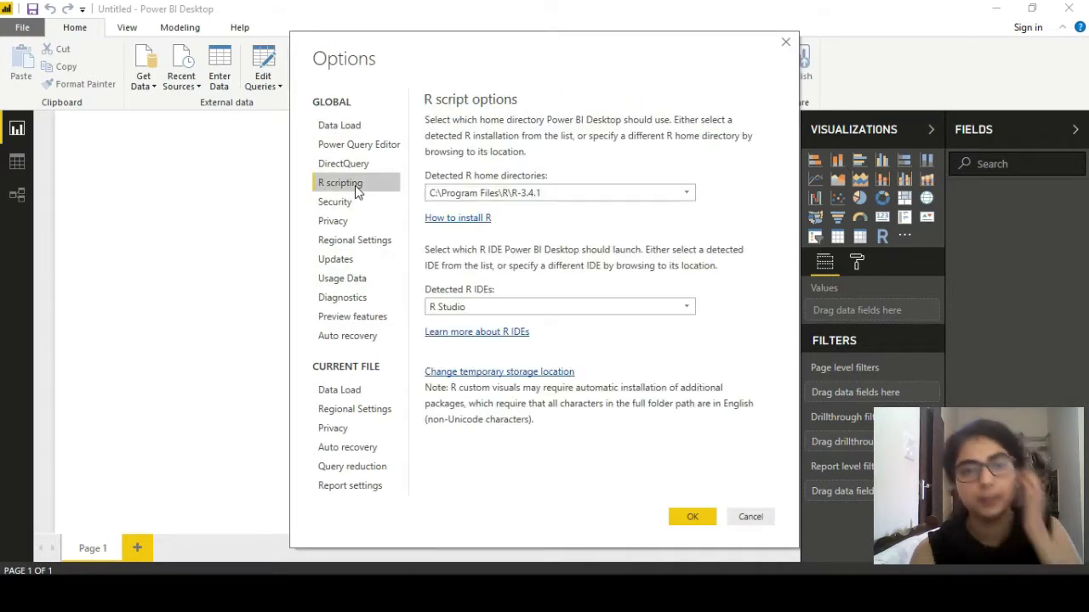
Step: Examine the available choices for the detected R home directory, keep C:\Program Files\R\R-3.4.1, and accept the R scripting options
left_click(626, 196)
left_click(625, 197)
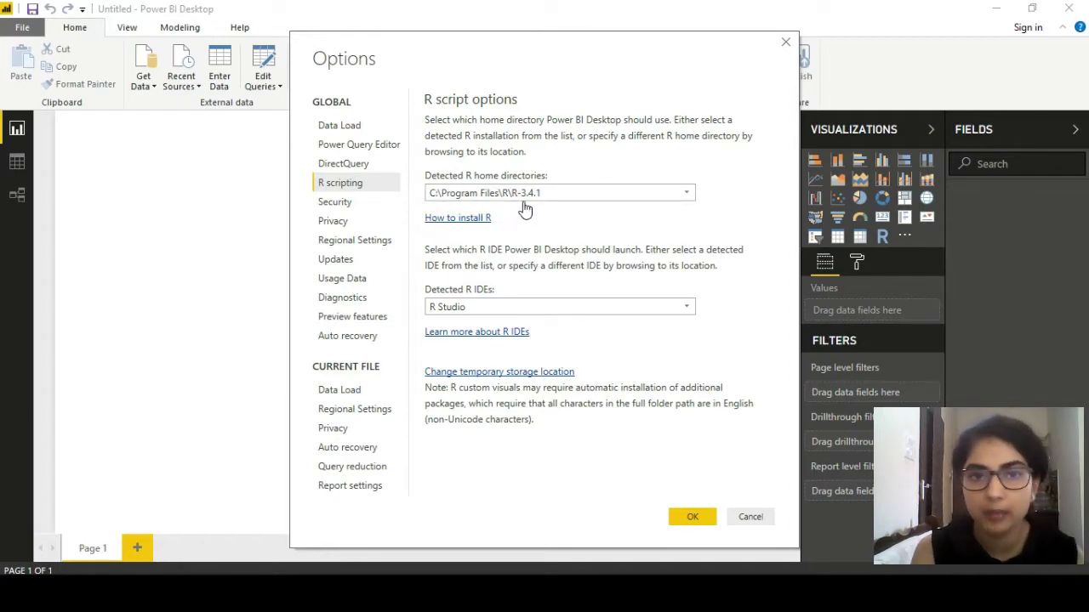
left_click(562, 194)
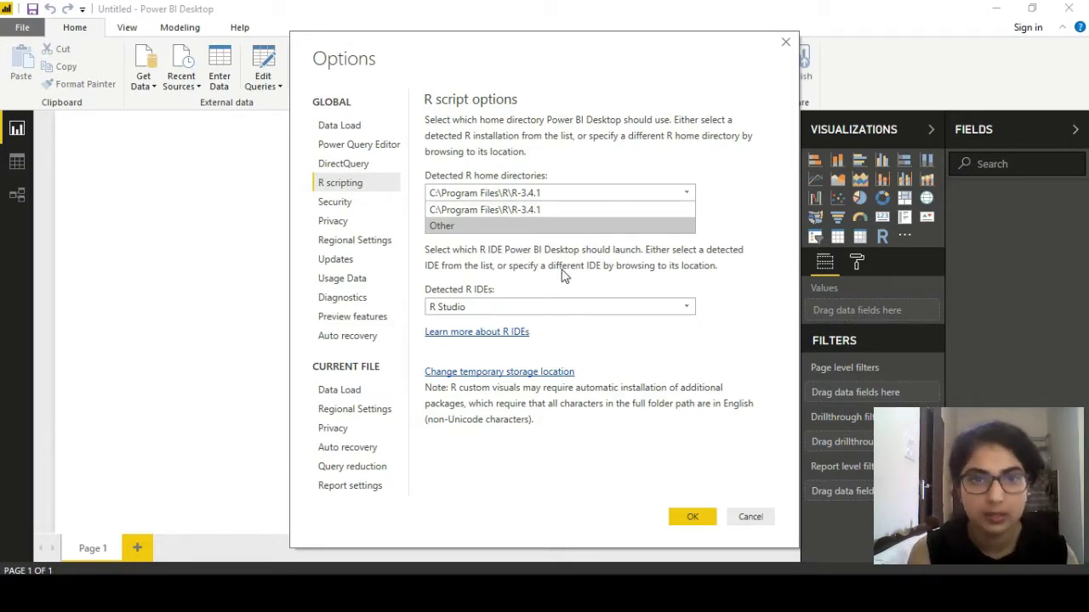
left_click(731, 210)
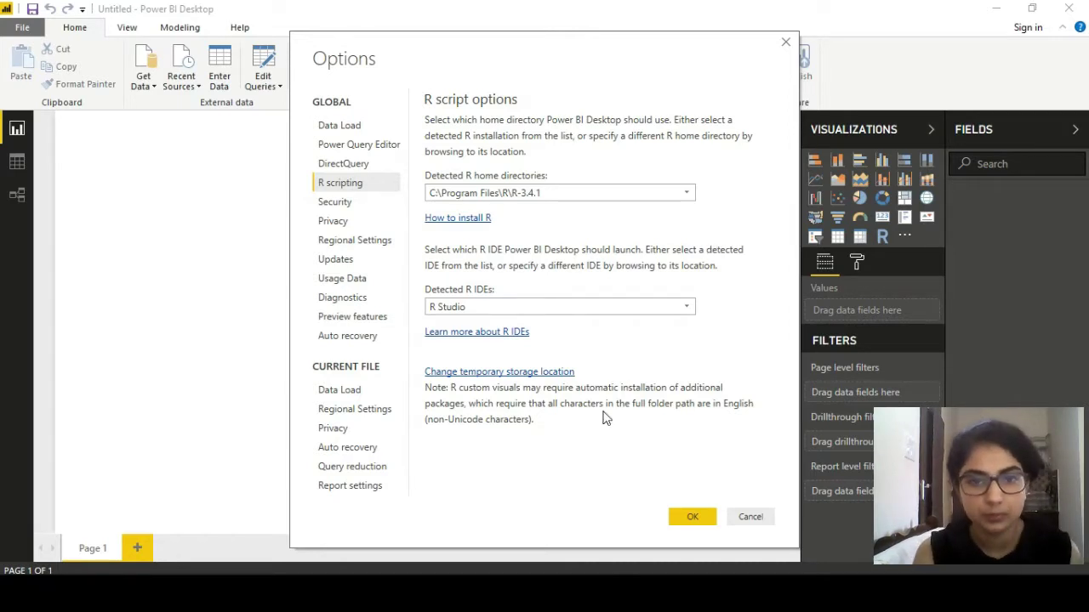
left_click(693, 519)
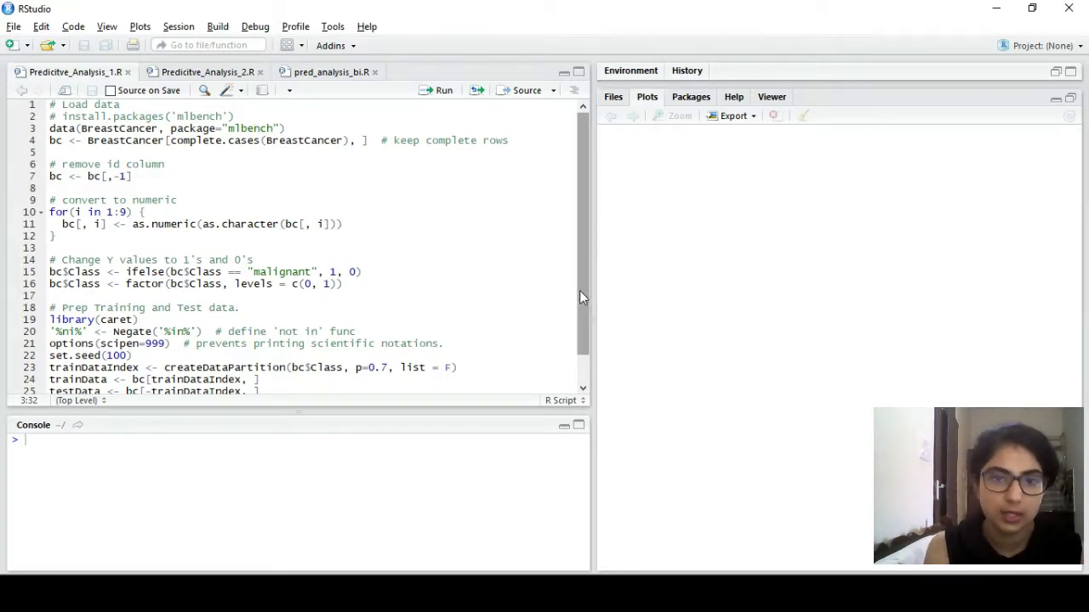
Step: In RStudio, examine the numeric conversion and the "malignant" class recoding to 1 and 0 in Predicitve_Analysis_1.R
left_click_drag(579, 290, 317, 133)
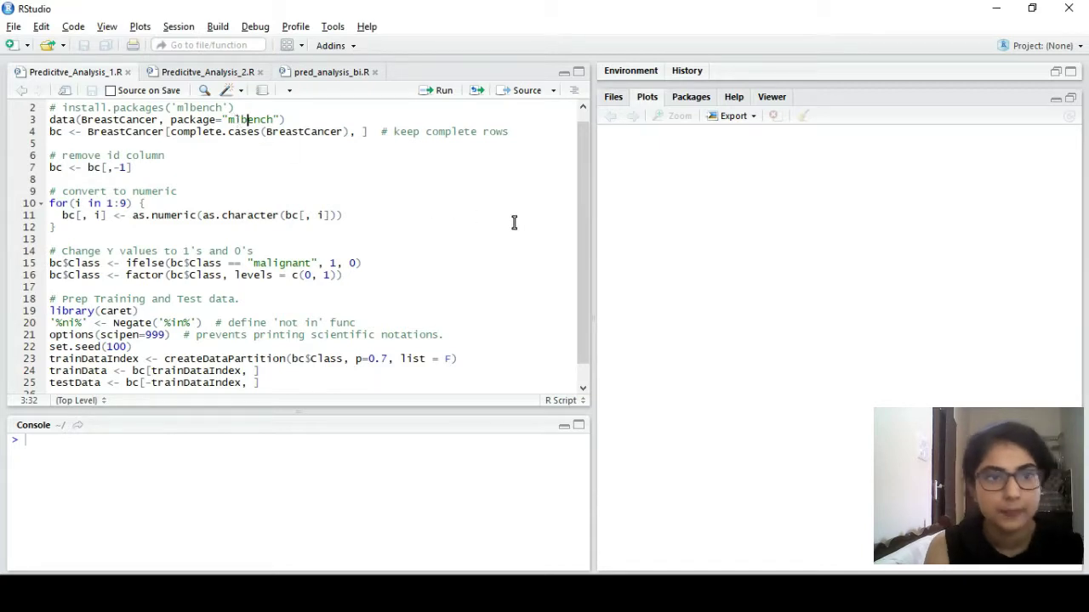
left_click_drag(579, 247, 579, 260)
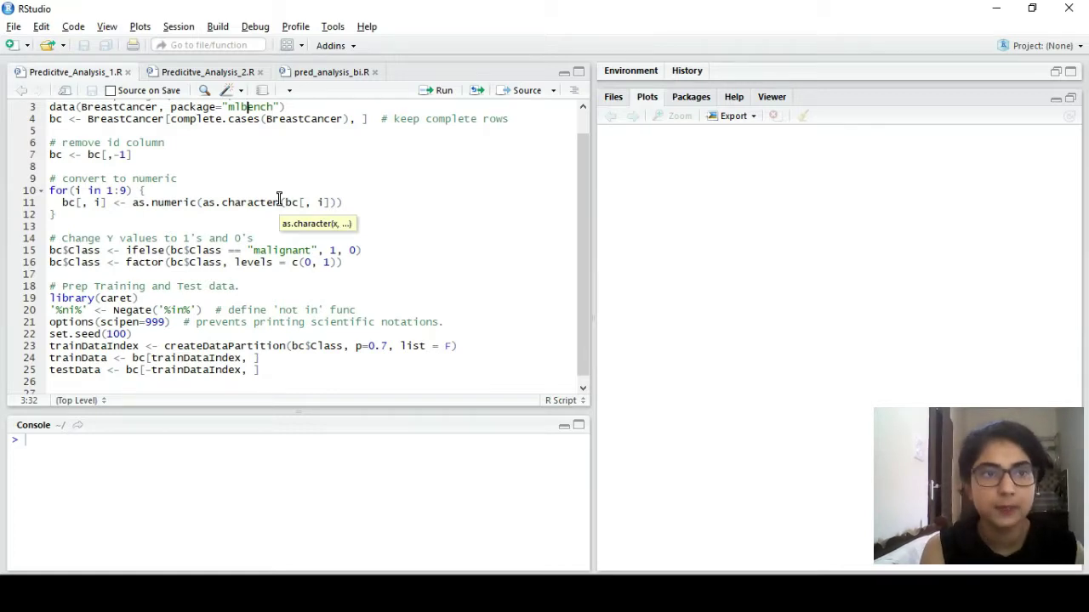
left_click_drag(586, 256, 587, 291)
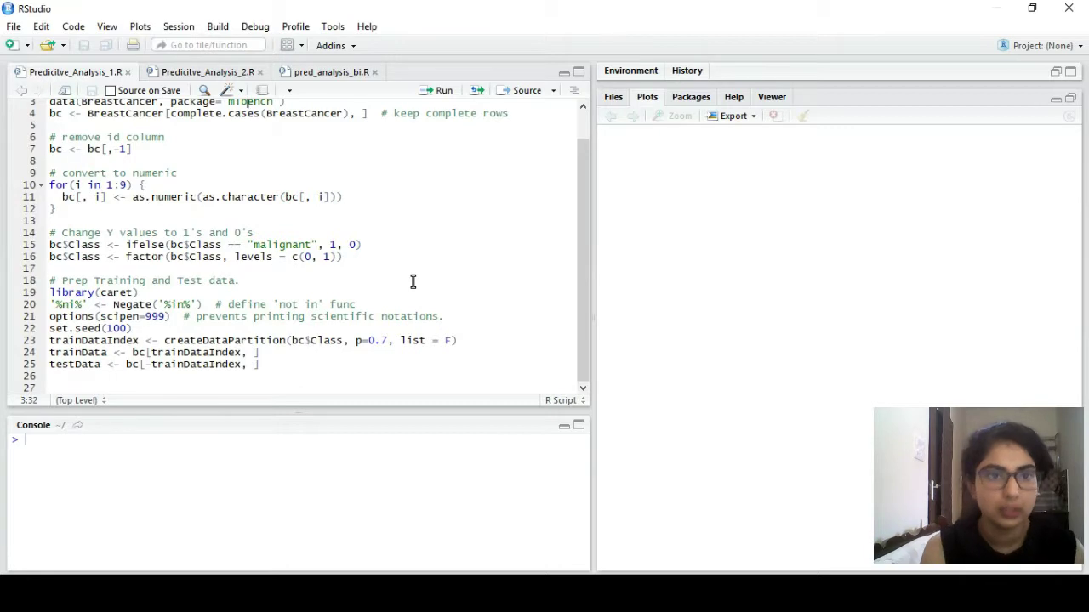
double_click(308, 245)
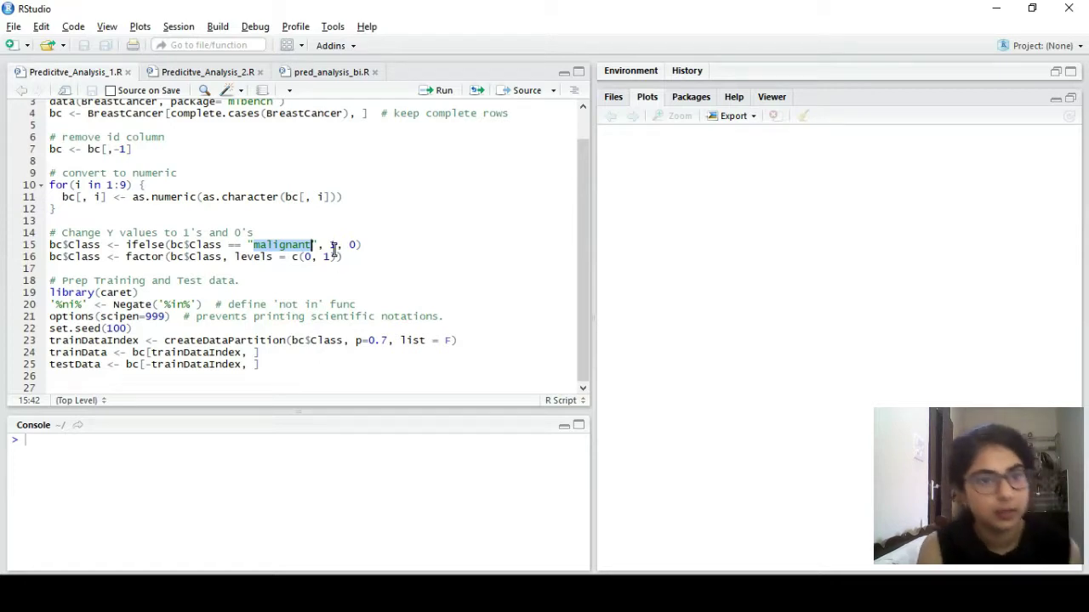
left_click(278, 245)
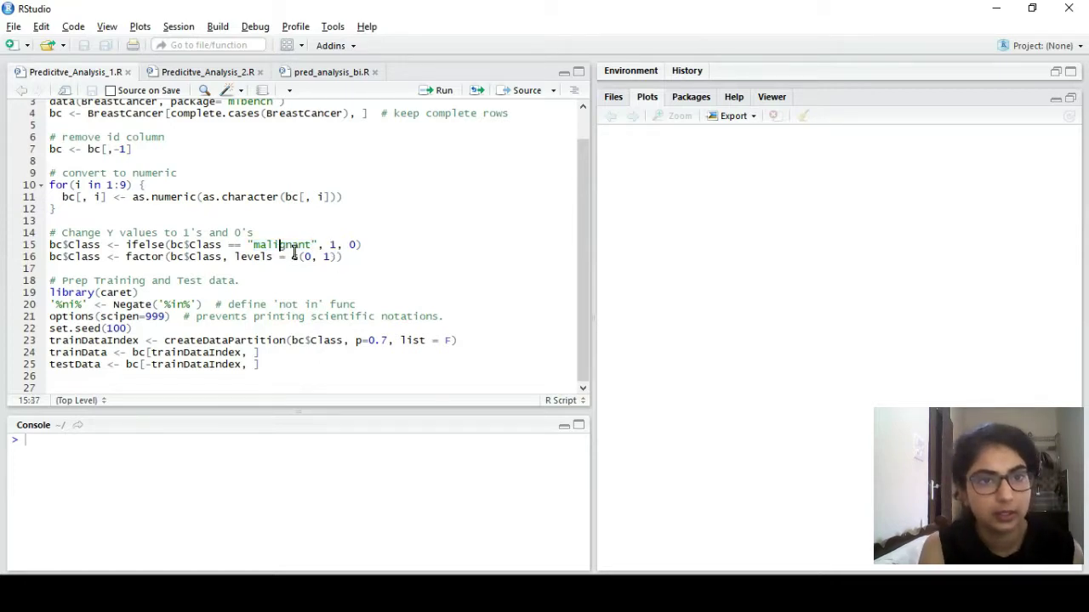
double_click(302, 245)
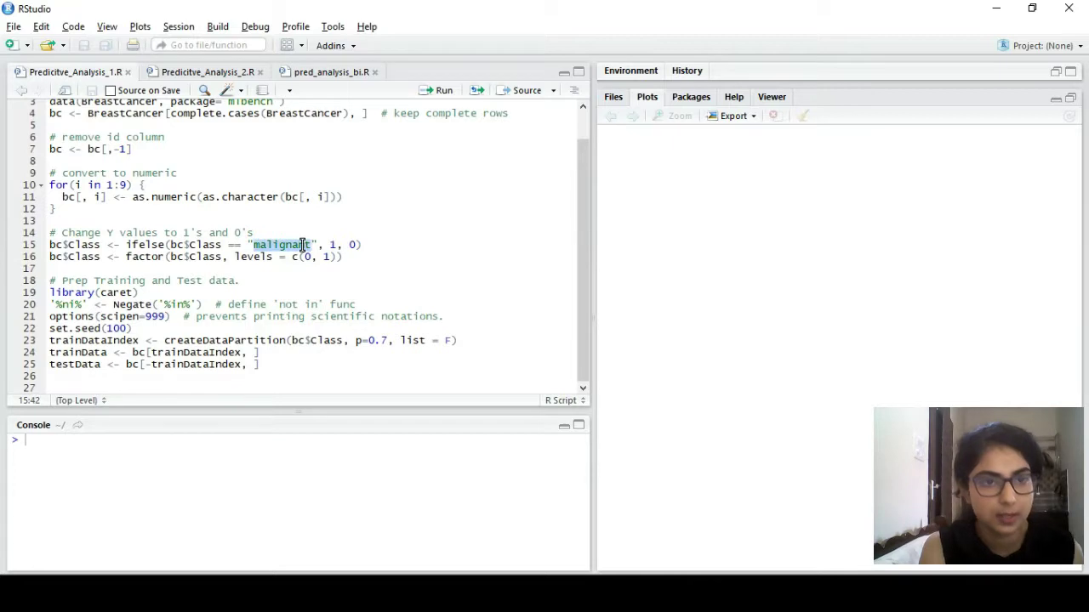
left_click(332, 245)
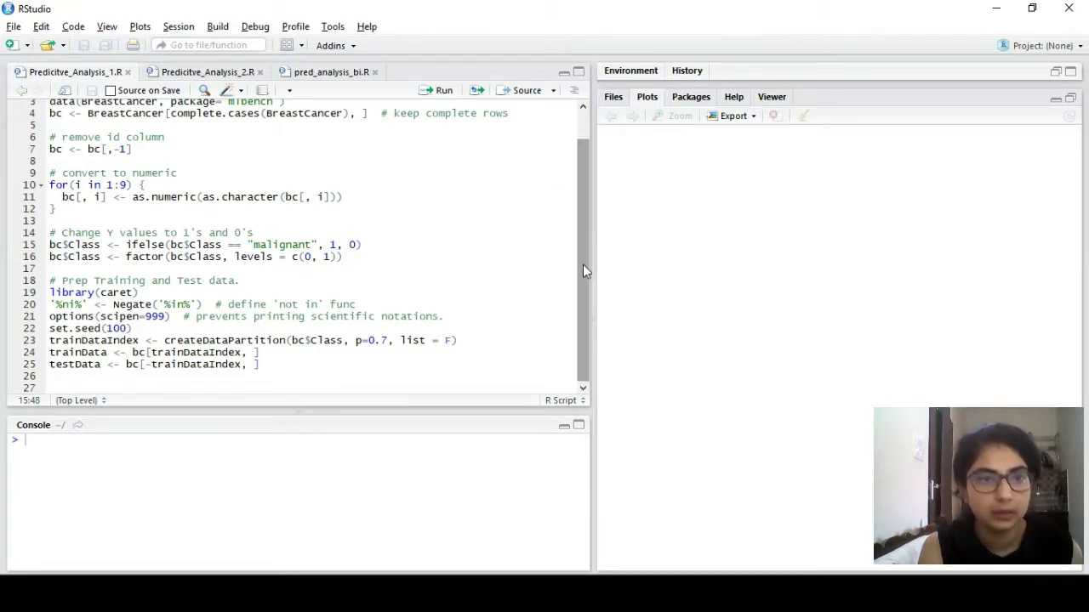
Step: Examine the createDataPartition call with its p=0.7 argument and the resulting trainData and testData assignments
left_click(312, 340)
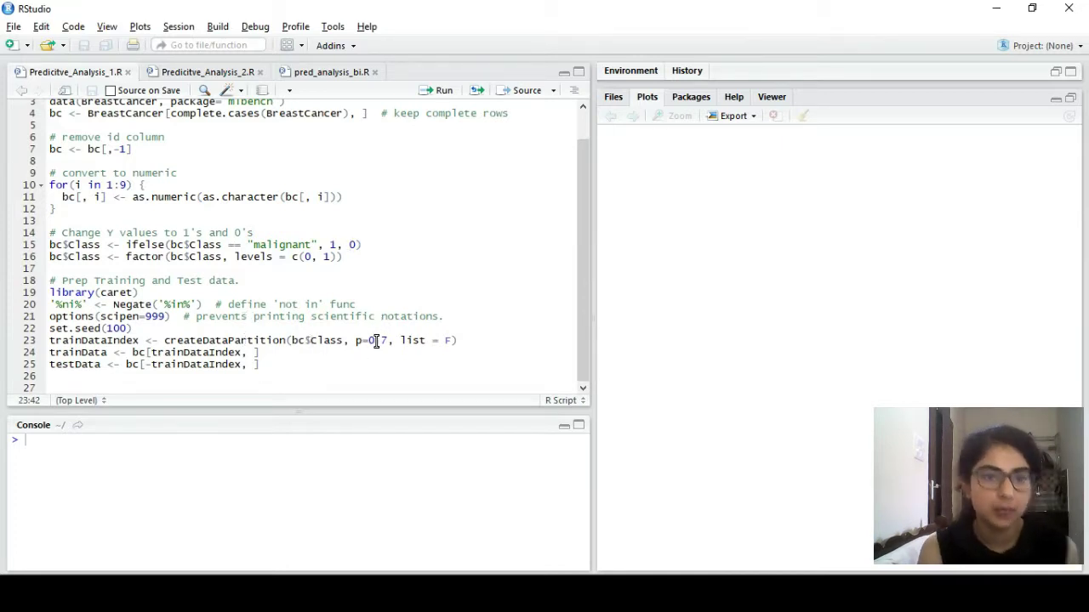
left_click_drag(388, 340, 349, 342)
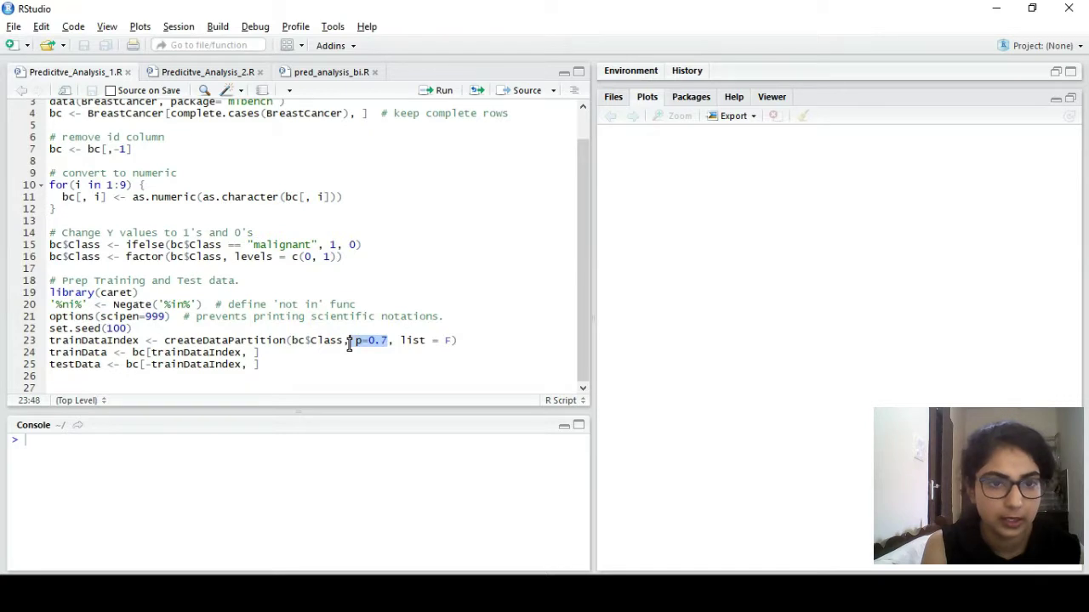
left_click_drag(108, 352, 13, 364)
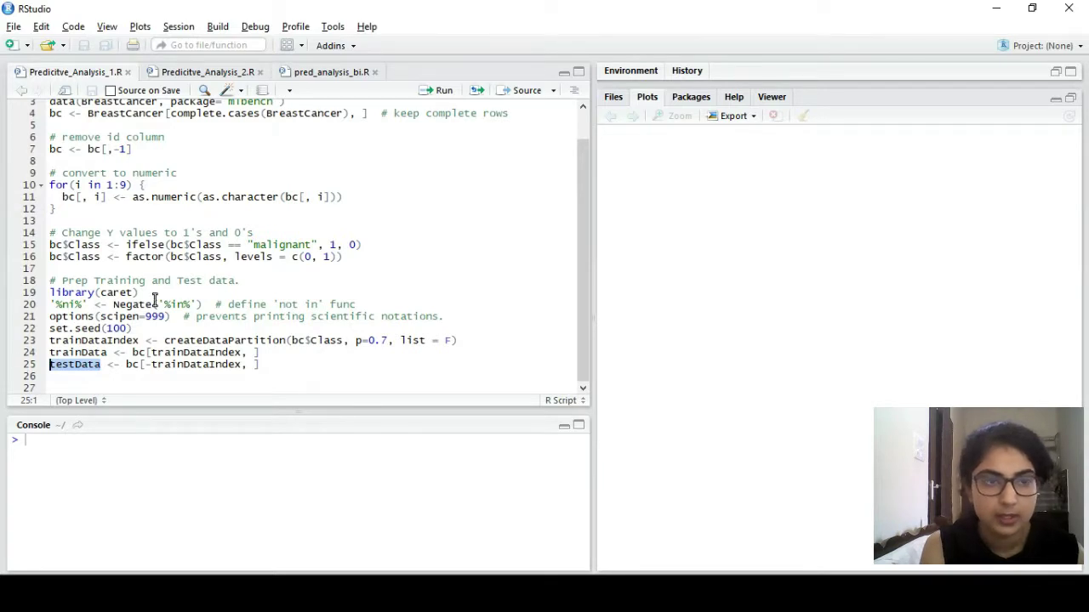
left_click(272, 340)
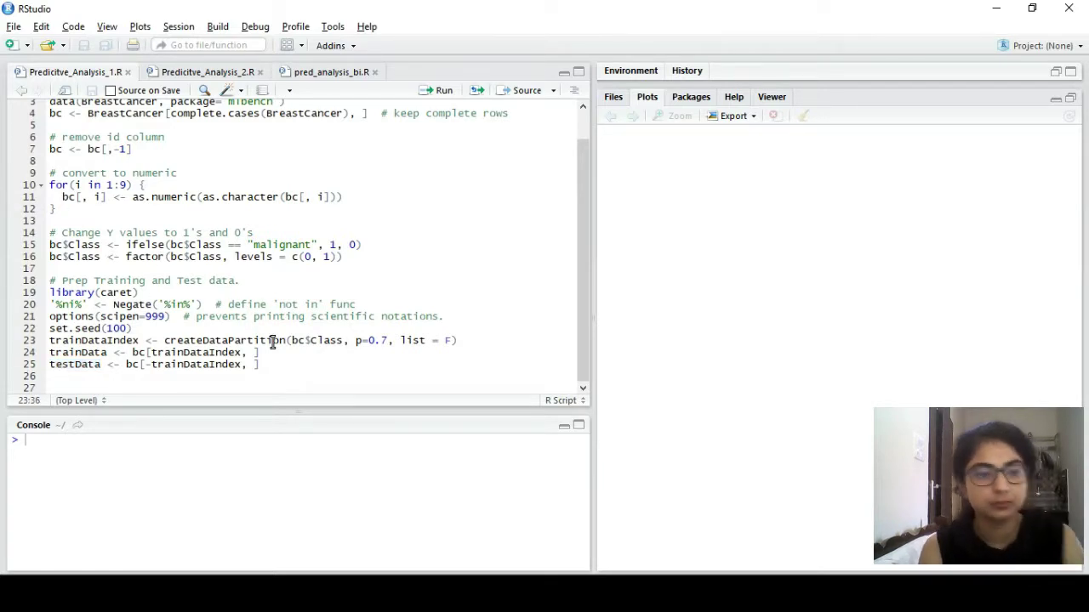
Step: Run the entire Predicitve_Analysis_1.R script to prepare the training and test data
key("ctrl+a")
left_click(437, 92)
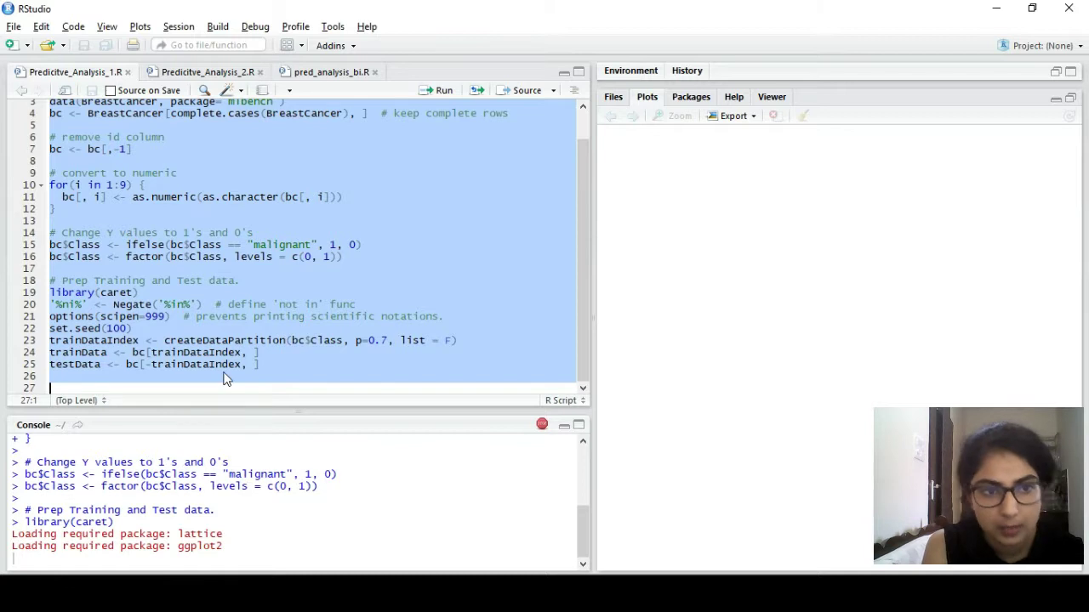
left_click(97, 365)
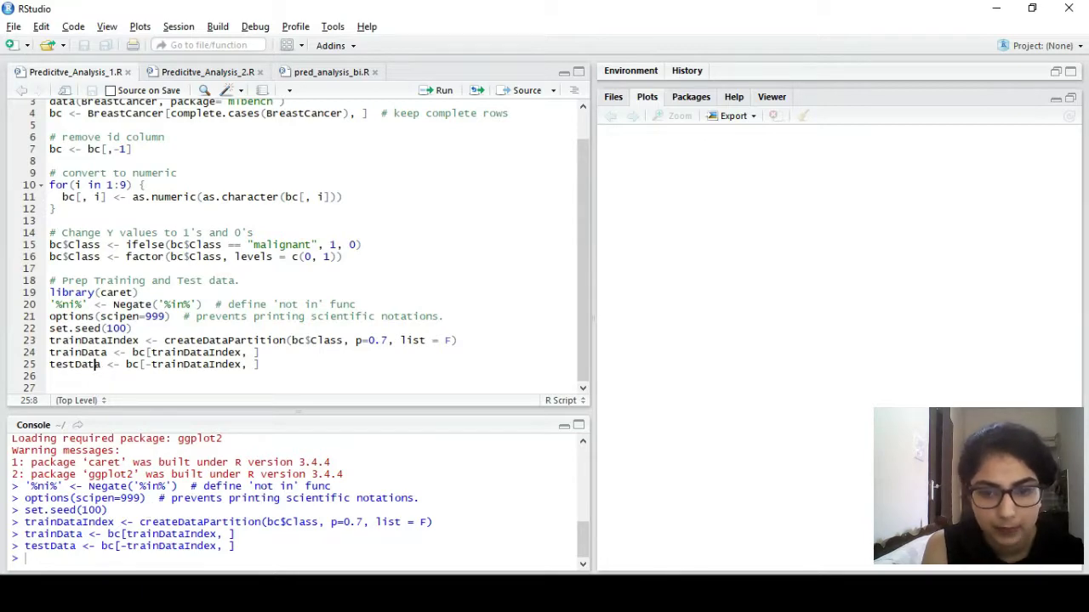
Step: Switch to the untitled Power BI Desktop report and open Traindata.csv from the Seminar folder as a Text/CSV data source
left_click(724, 593)
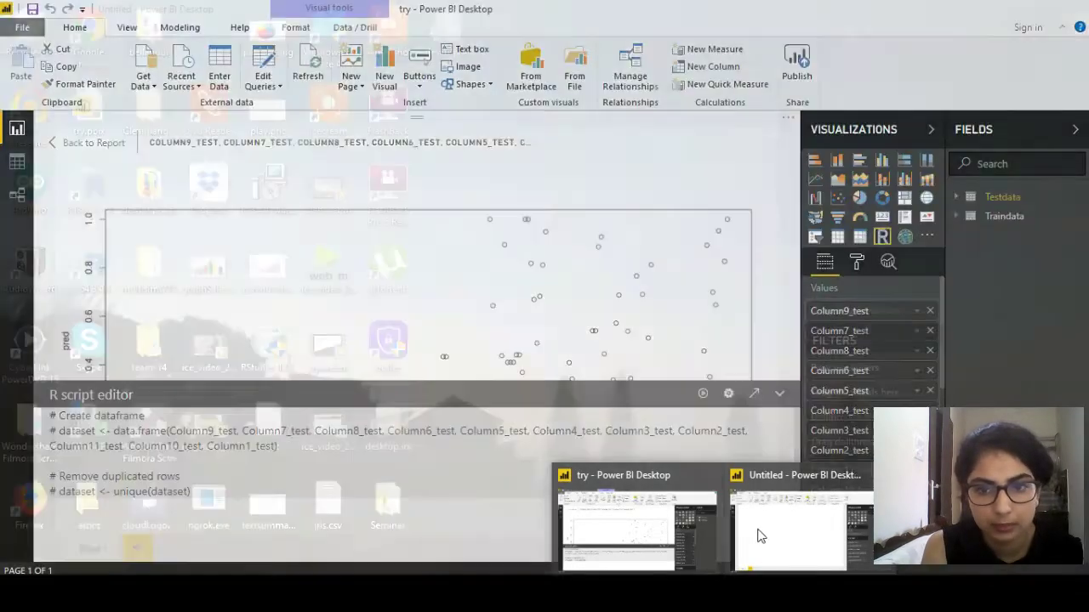
left_click(762, 535)
left_click(152, 82)
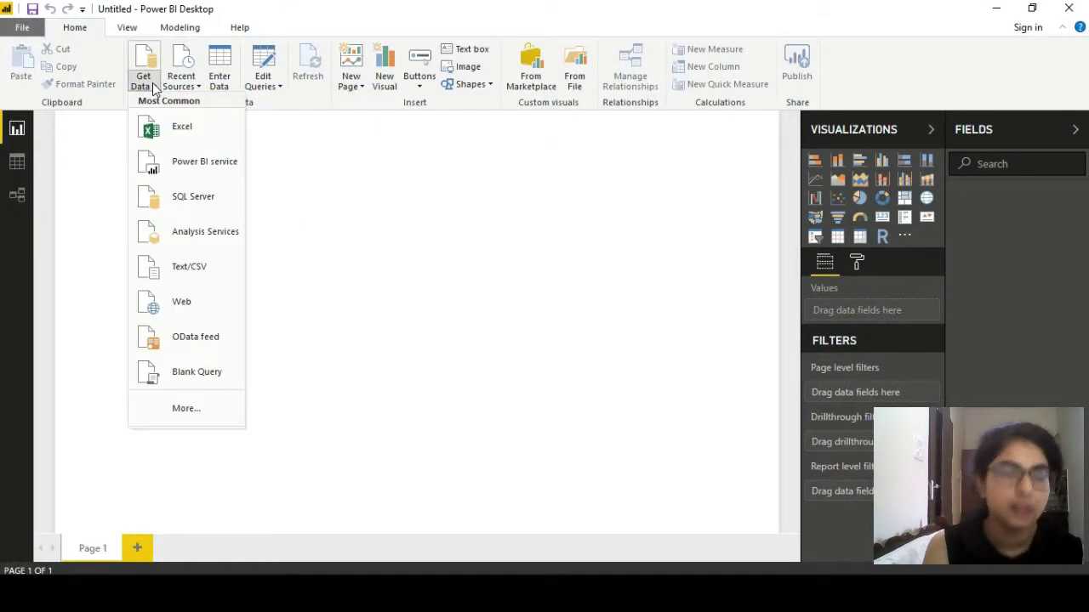
left_click(213, 273)
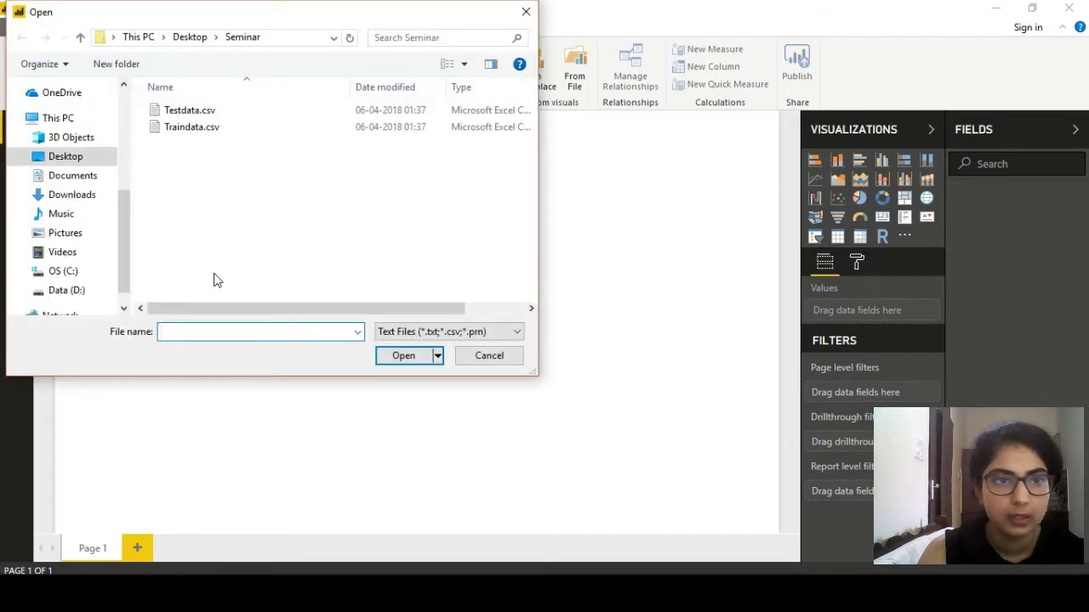
left_click(233, 128)
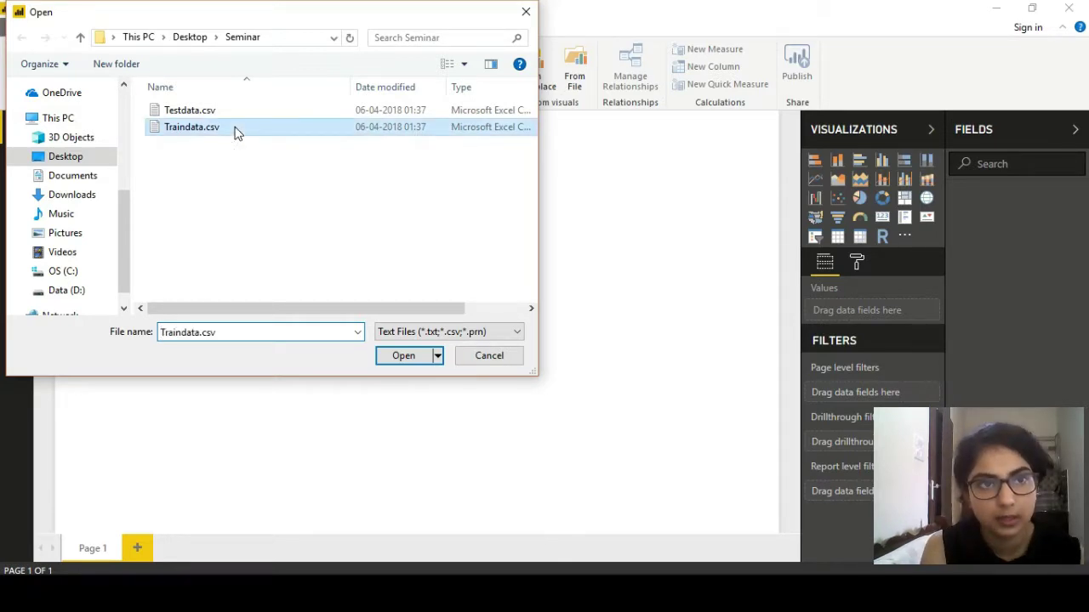
left_click(414, 356)
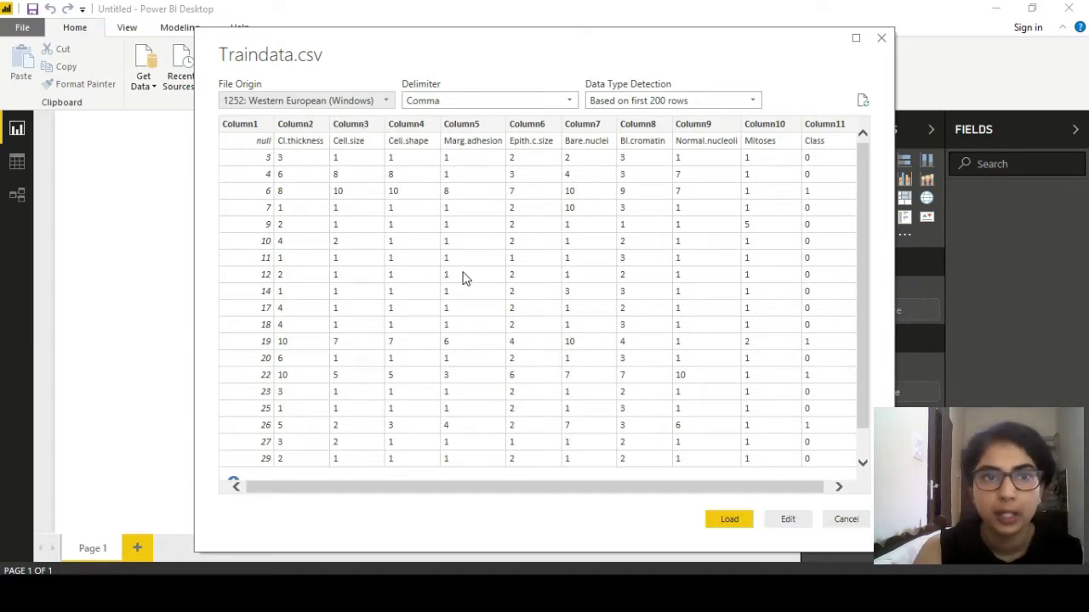
Step: Review the Traindata.csv preview rows and load the table into the report
scroll(464, 278, "down", 1)
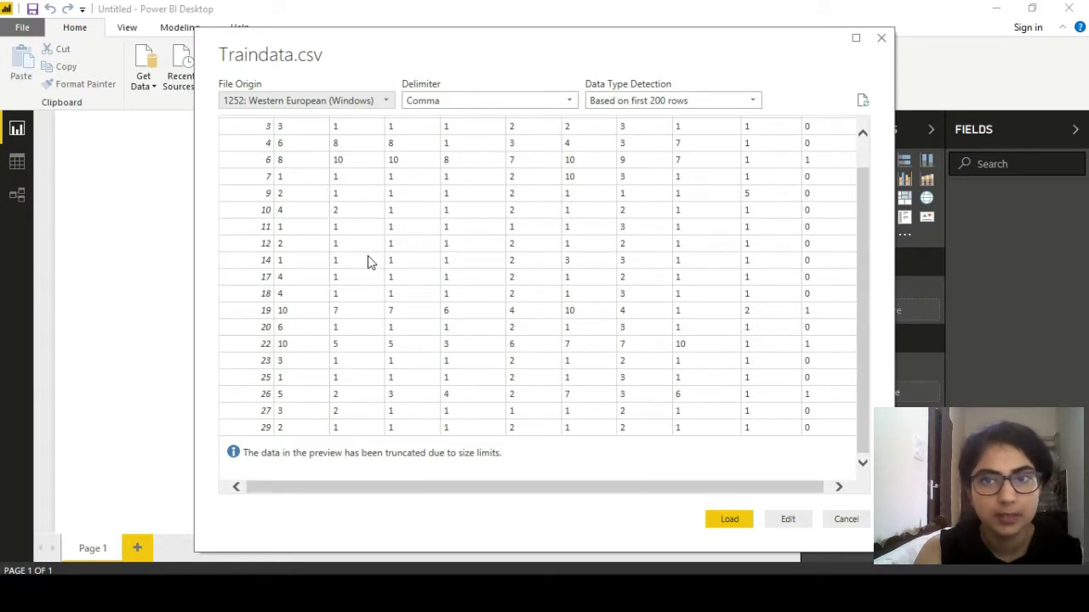
left_click_drag(862, 348, 865, 235)
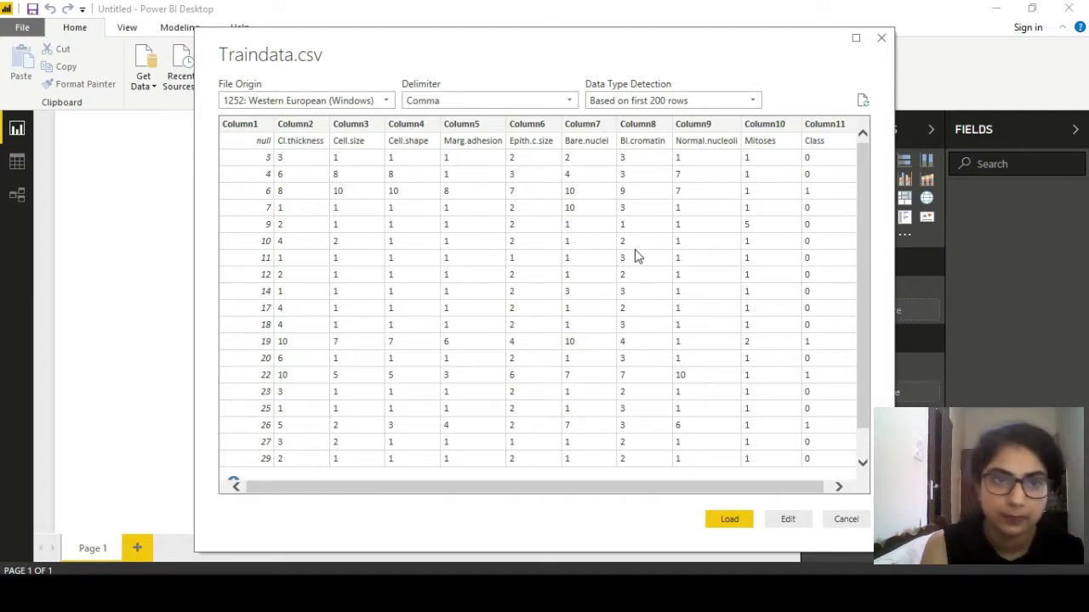
left_click(734, 517)
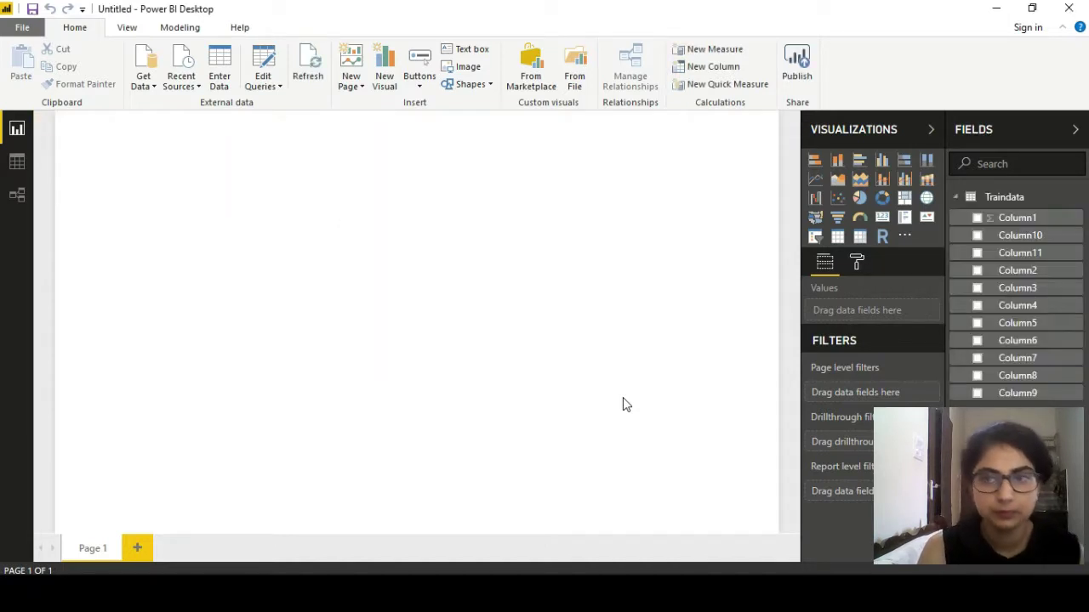
Step: Check the Traindata field list, switch to RStudio and review the training and test data preparation code on lines 19 to 25
left_click(958, 198)
left_click(957, 199)
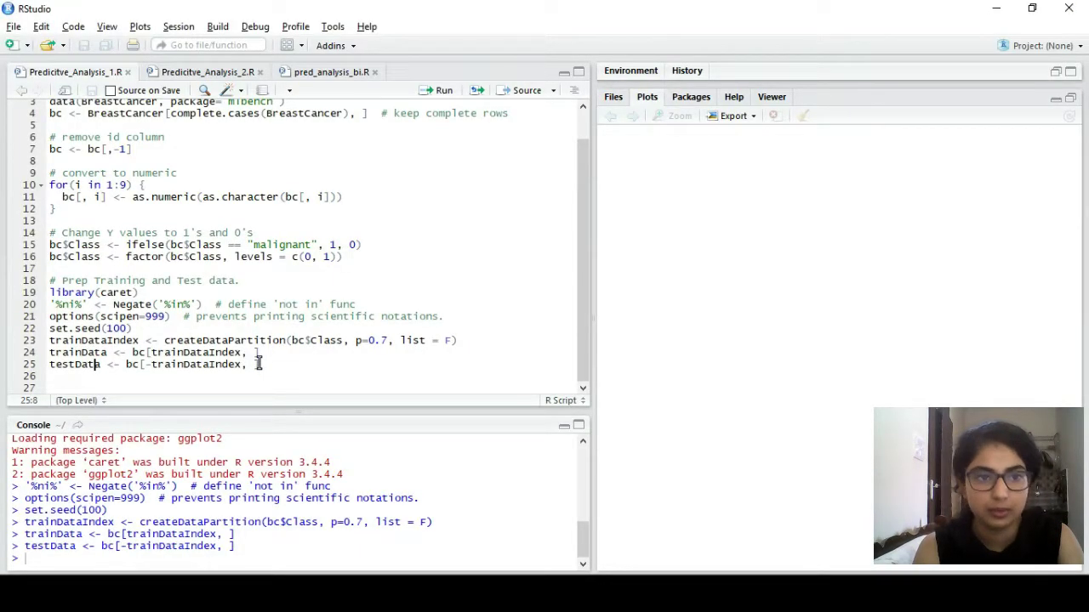
left_click_drag(258, 364, 37, 292)
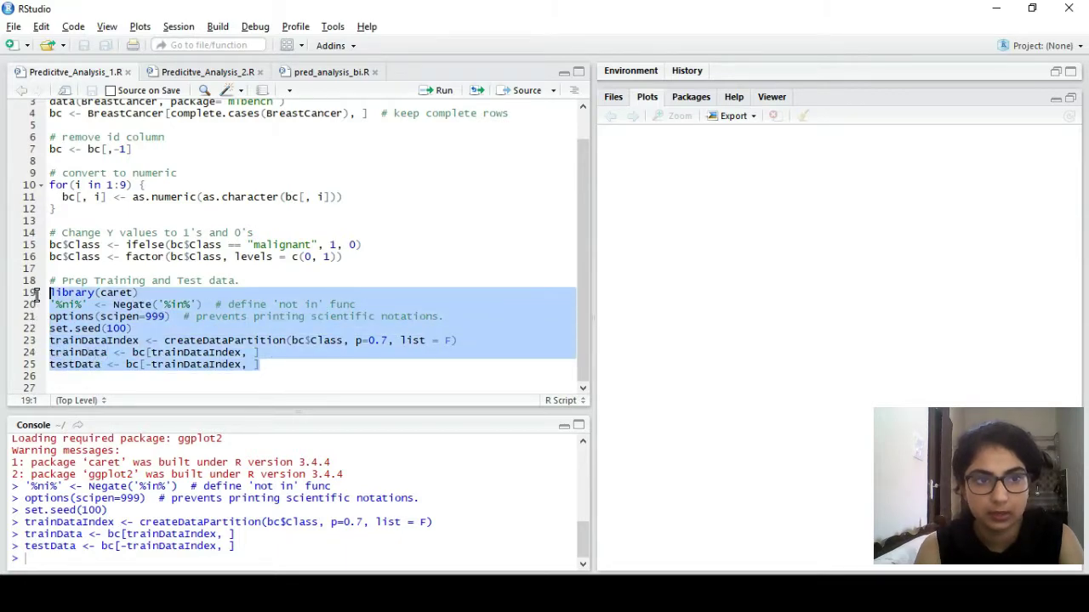
left_click(320, 376)
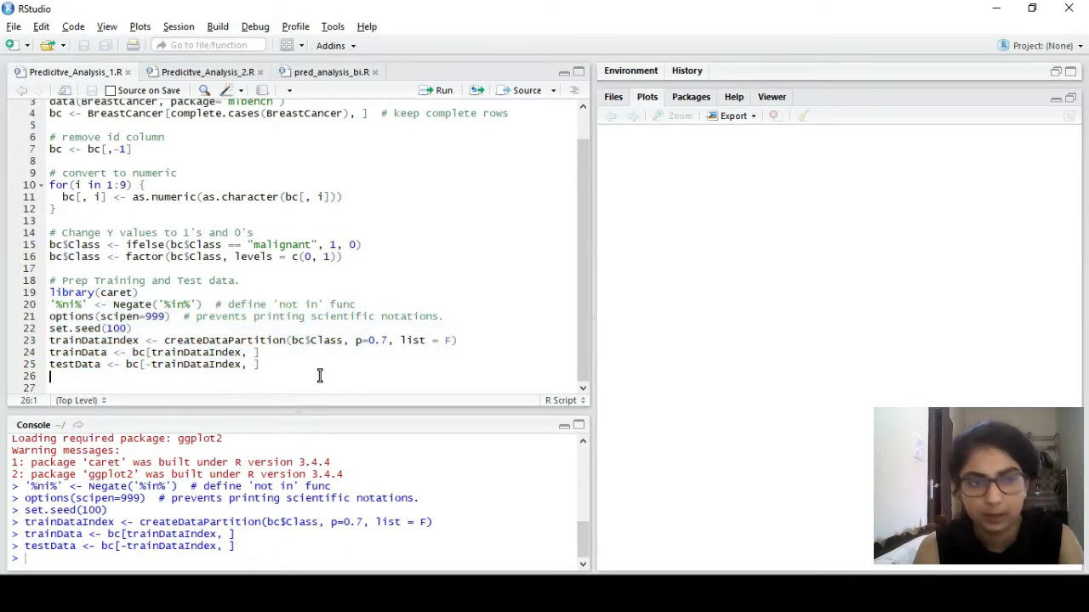
Step: Return to the untitled Power BI Desktop report and add an R script visual, enabling script visuals
key("alt+Tab")
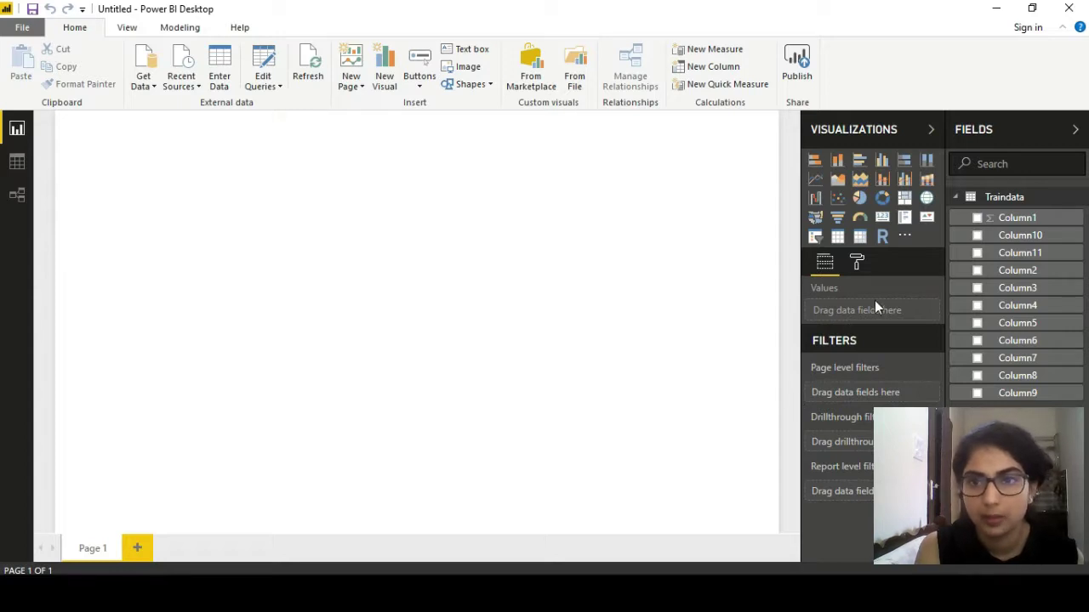
left_click(884, 239)
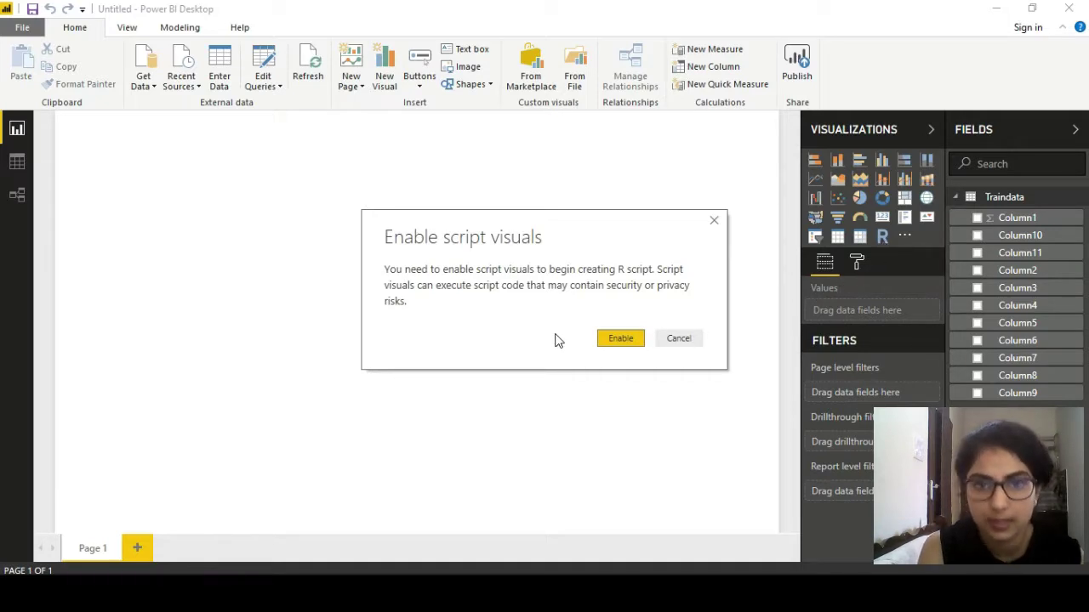
left_click(616, 339)
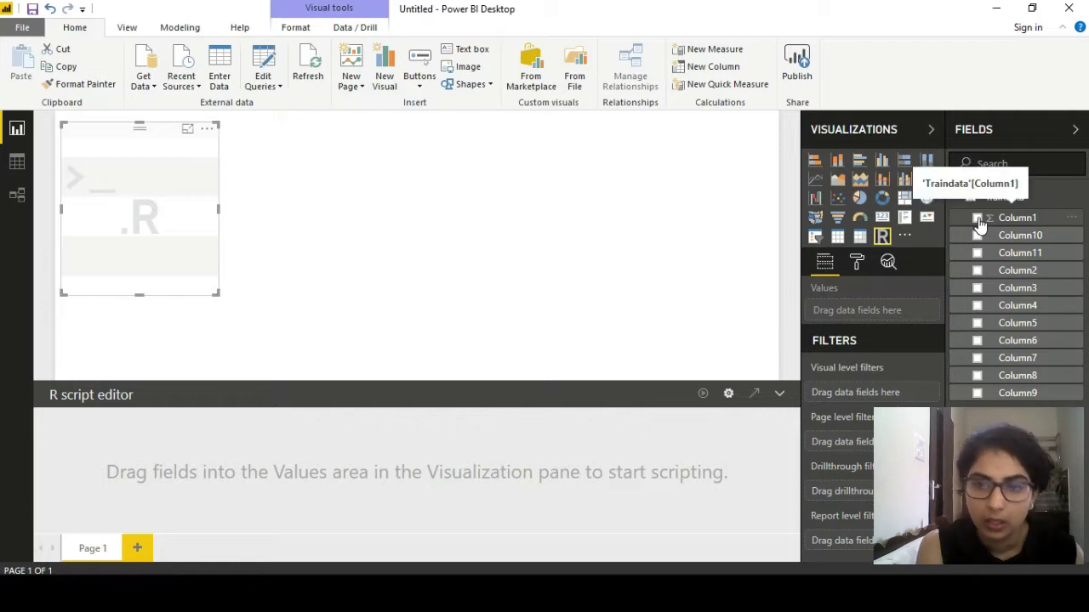
Step: Add all eleven Traindata fields, Column1 through Column11, to the R visual's values in numerical order
left_click_drag(1007, 225, 885, 318)
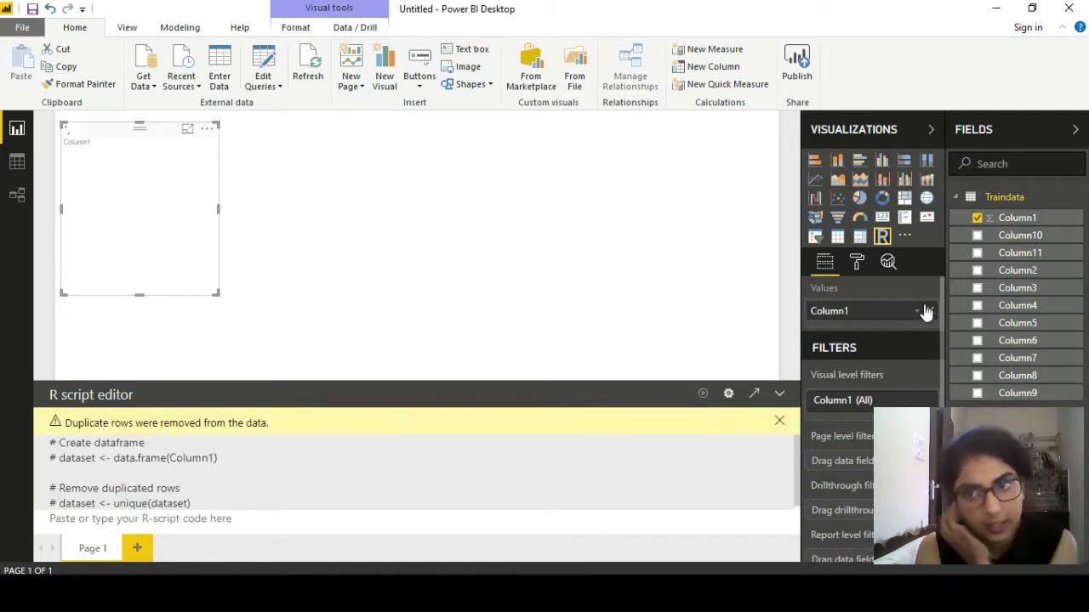
left_click(978, 271)
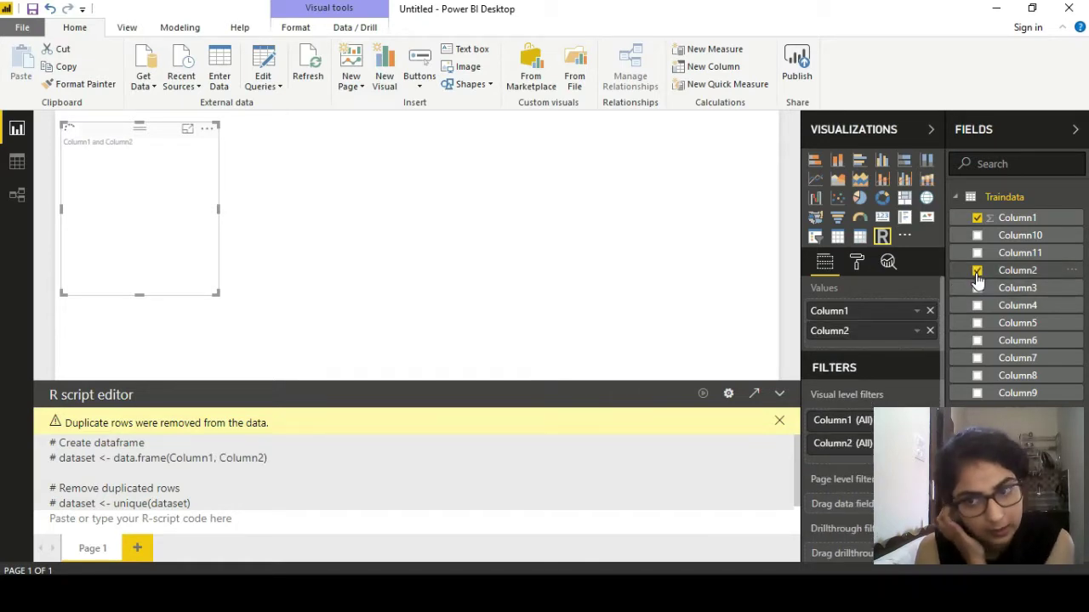
left_click(977, 289)
left_click(977, 305)
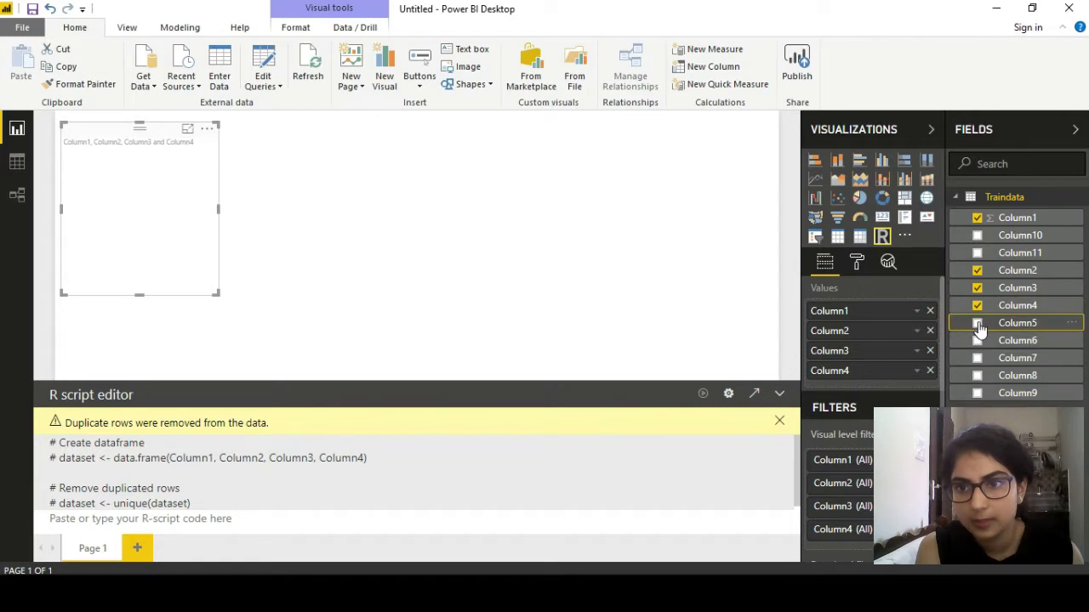
left_click(977, 323)
left_click(977, 340)
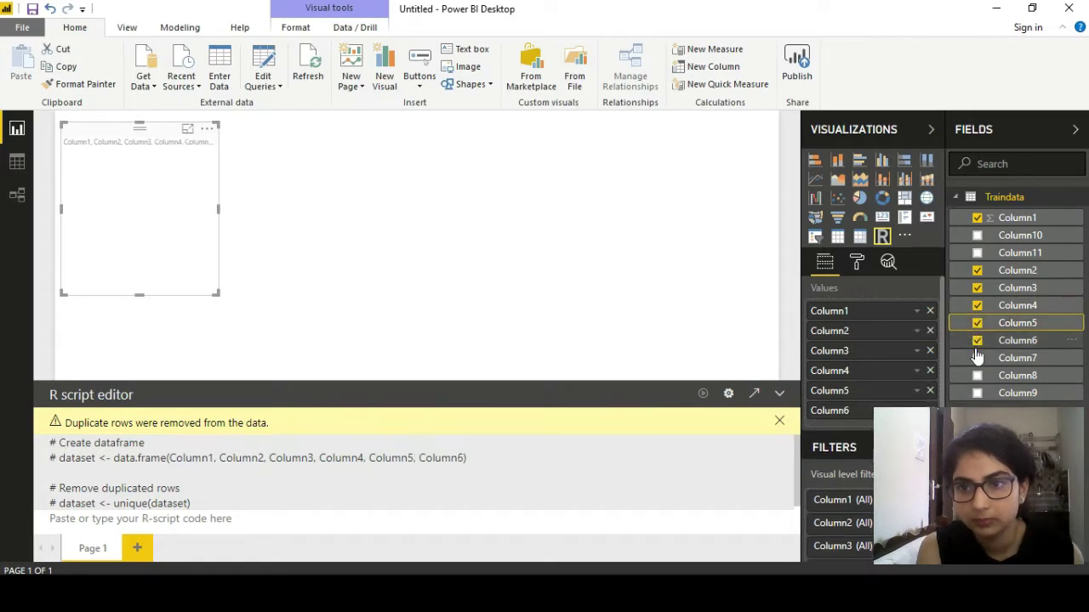
left_click(977, 358)
left_click(977, 375)
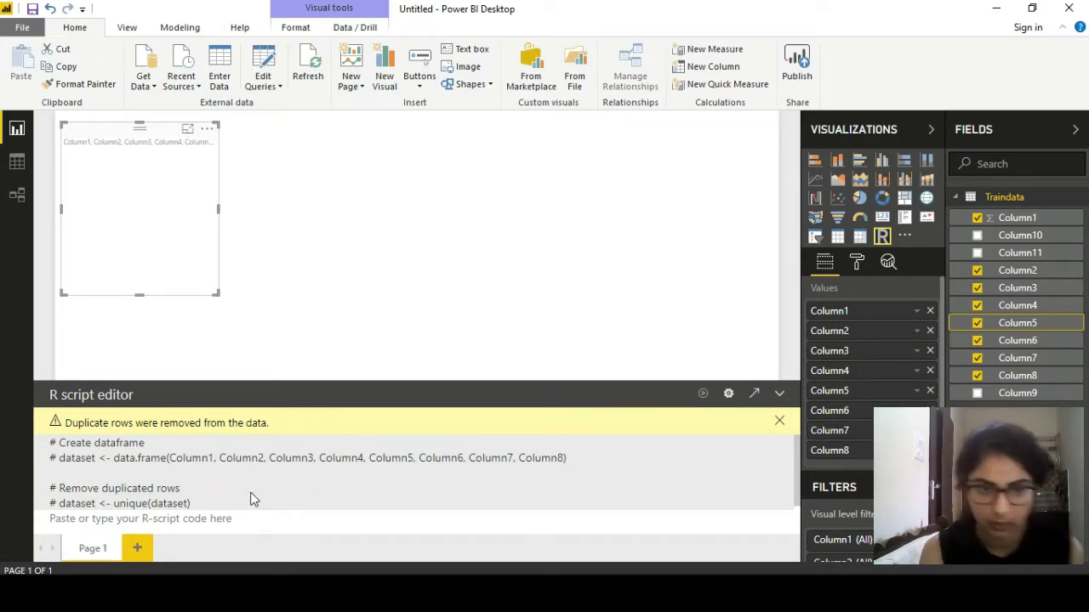
left_click(978, 394)
left_click(976, 393)
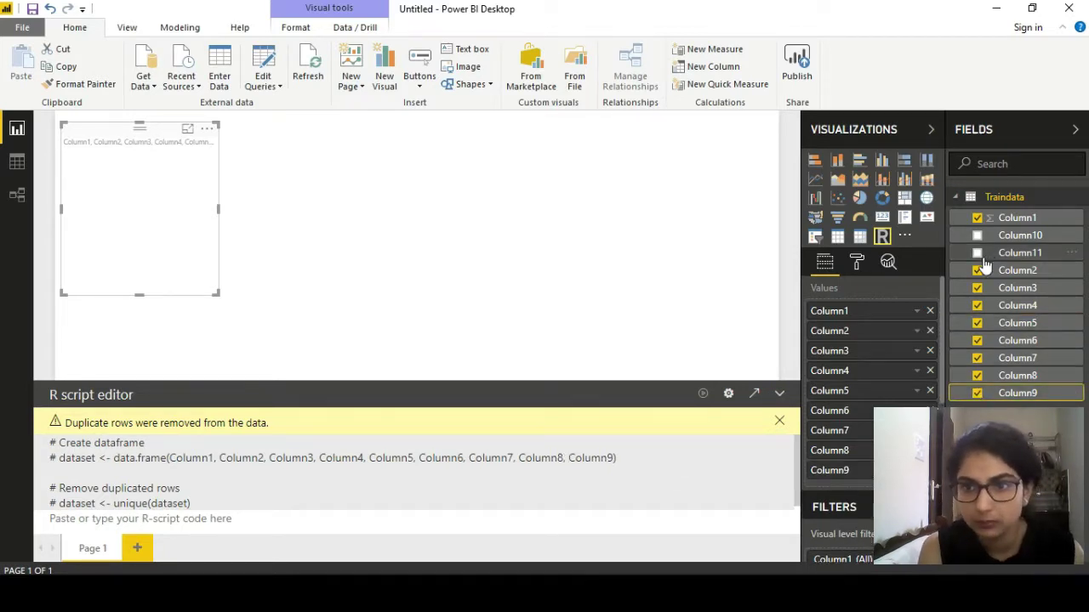
left_click(977, 235)
left_click(977, 255)
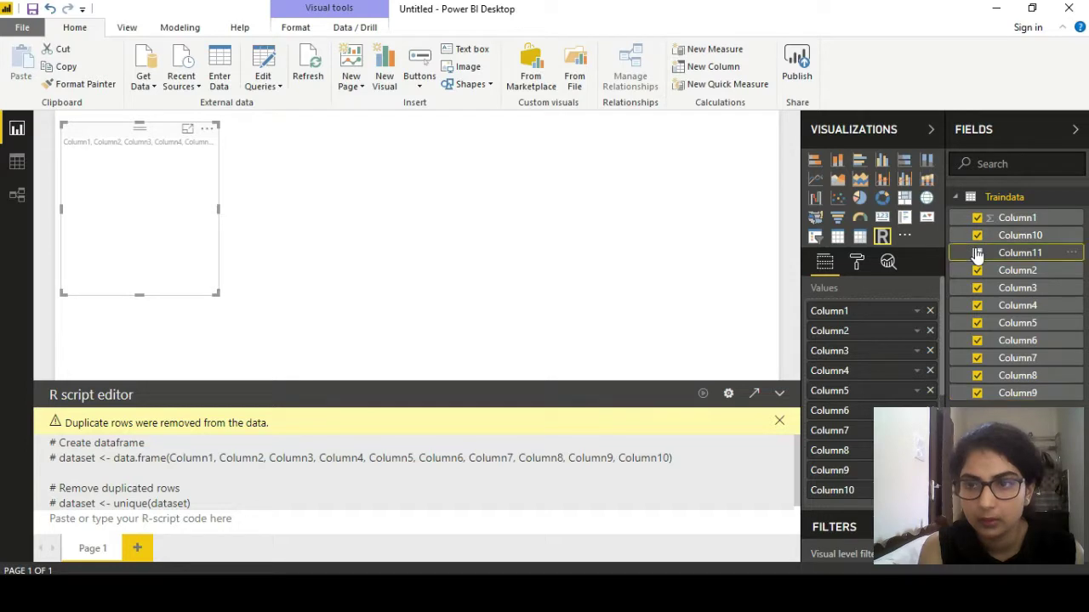
left_click(977, 254)
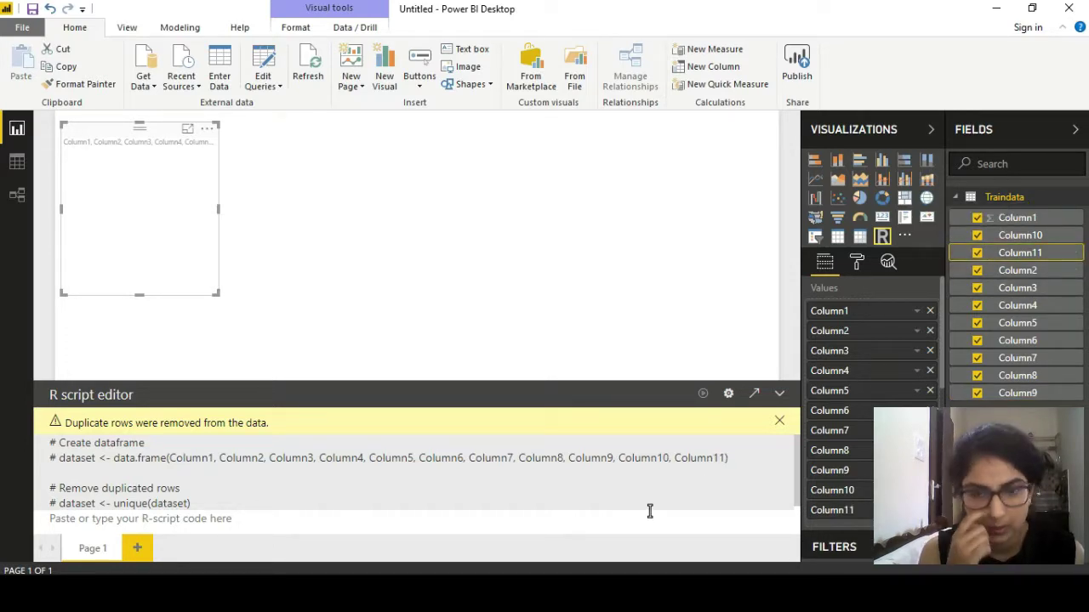
Step: Enter plot(dataset) as the R visual's script and run it
left_click(248, 519)
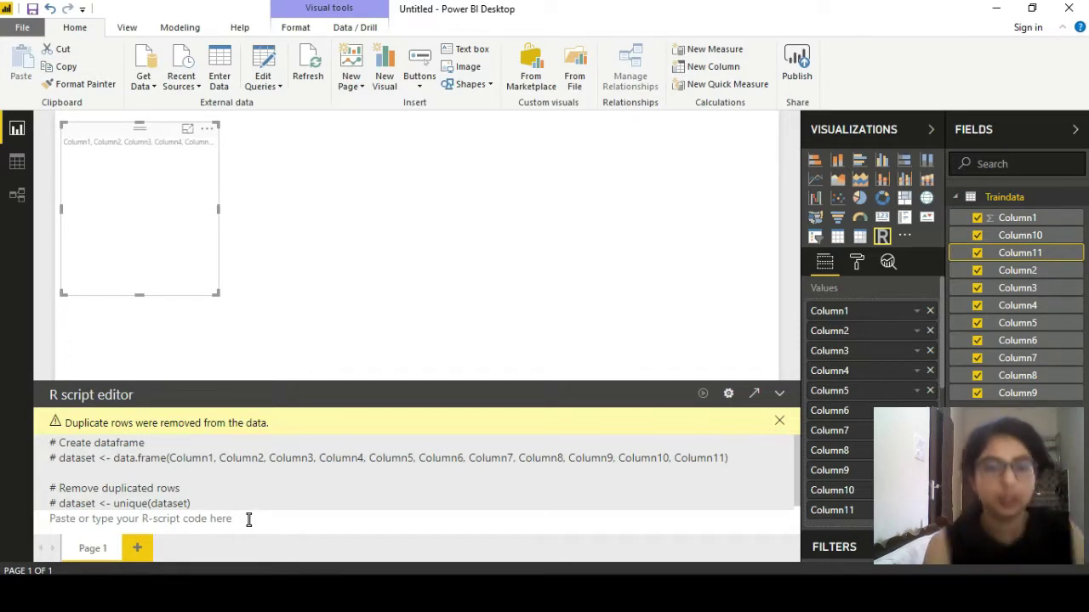
type("plot")
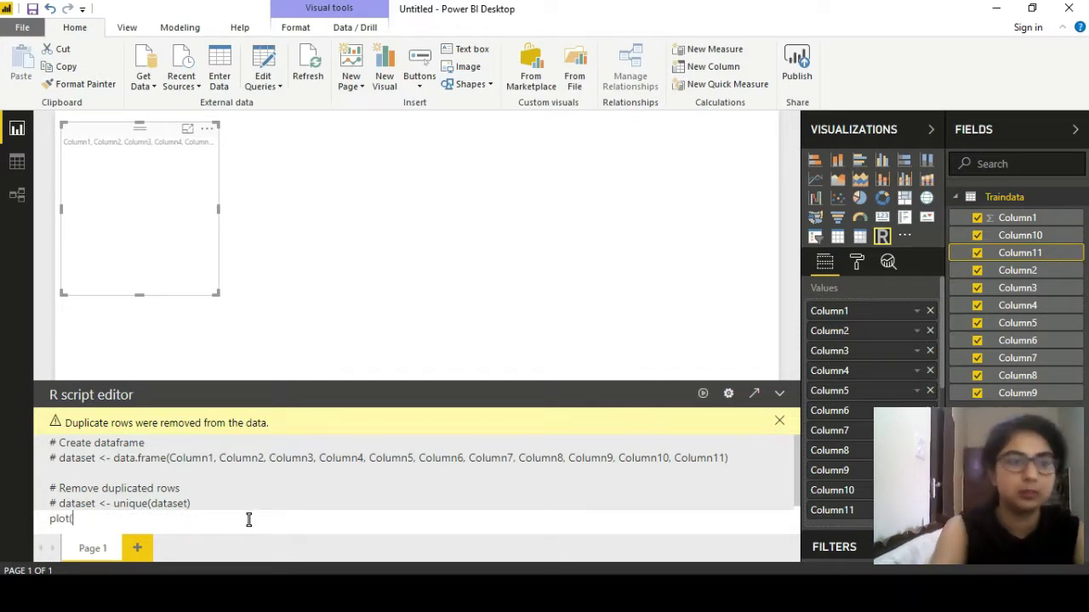
type("(datas")
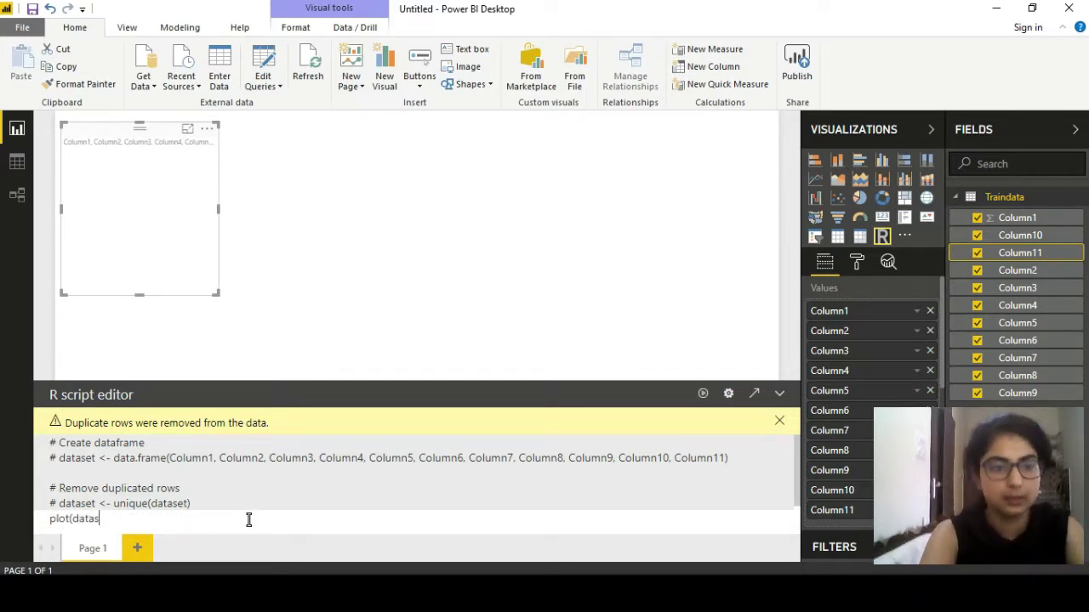
type("et)")
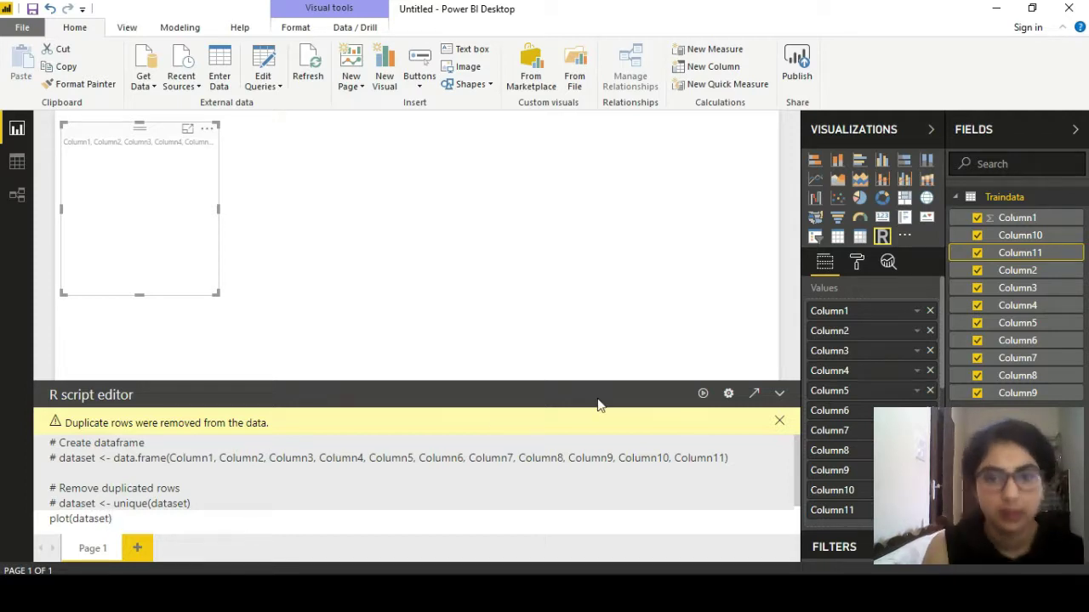
left_click(703, 393)
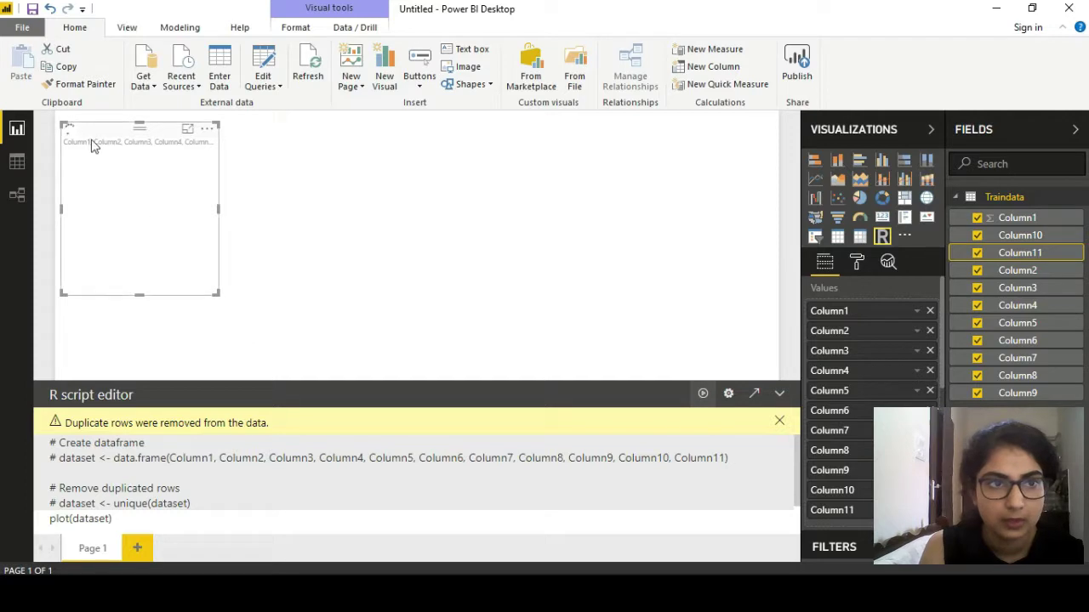
Step: View the plot matrix in focus mode, return to the report, and look at the visual's data export without saving
left_click(189, 132)
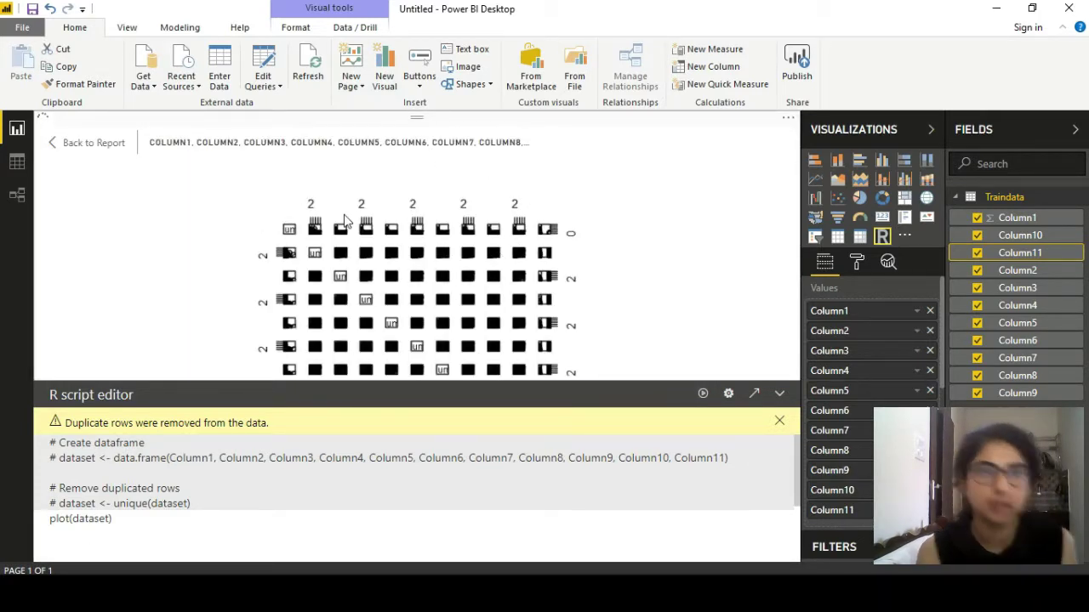
left_click(94, 143)
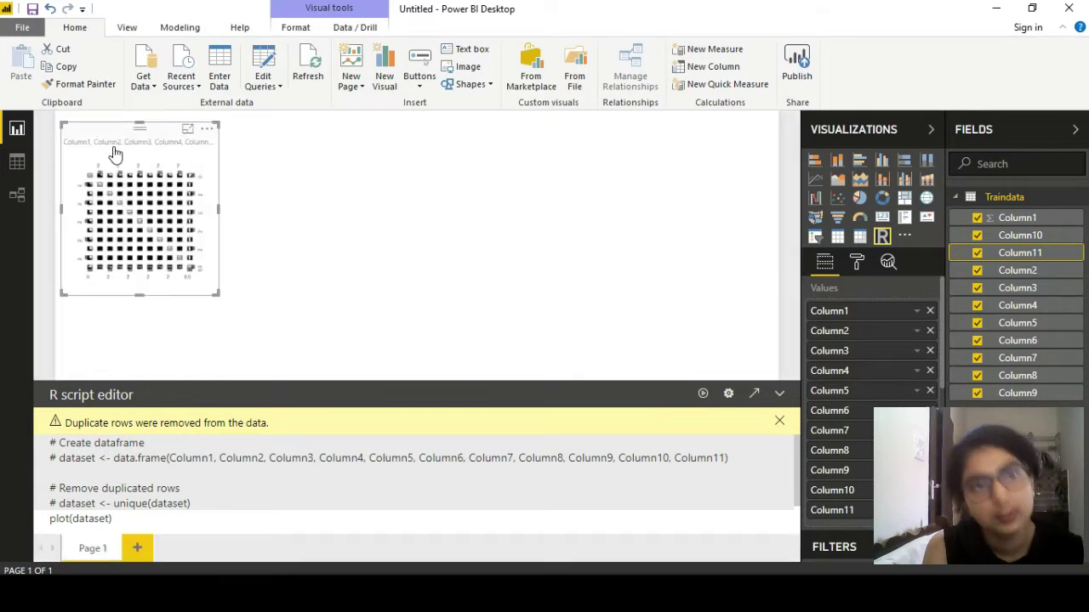
left_click(207, 130)
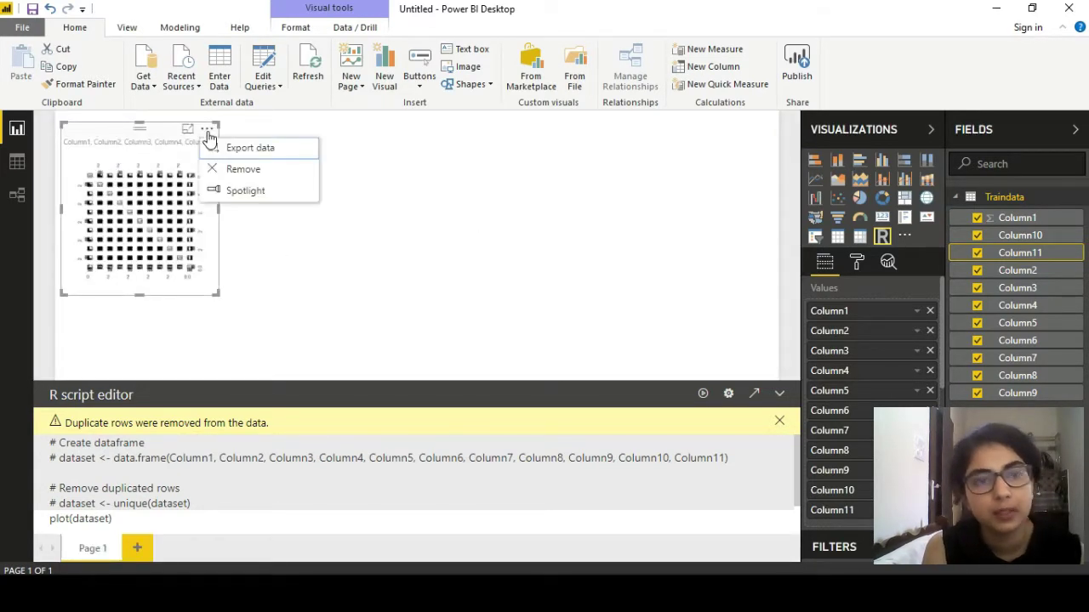
left_click(237, 148)
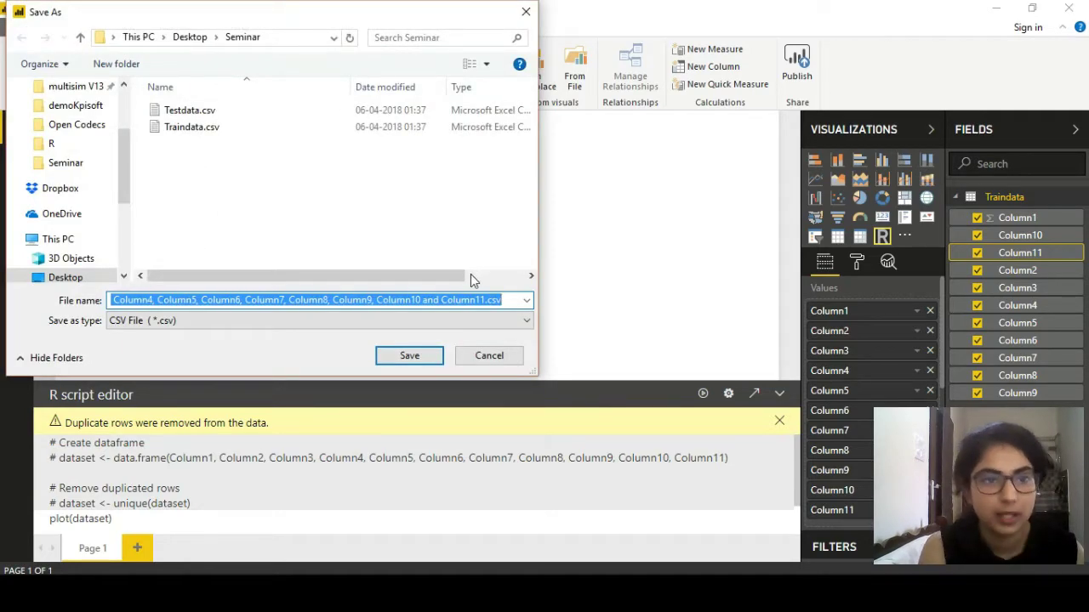
left_click(495, 357)
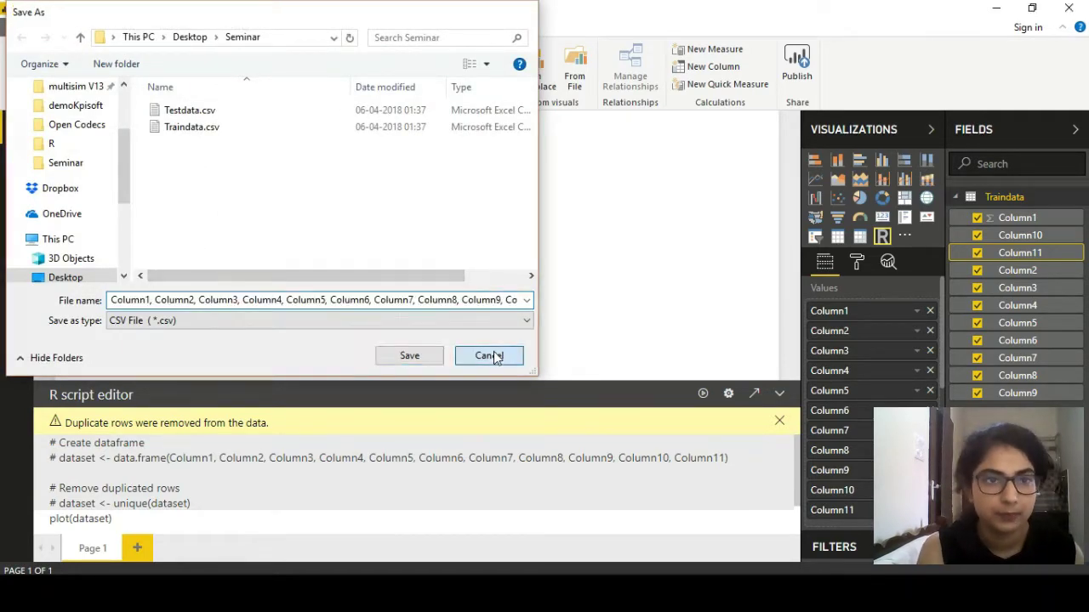
Step: Spotlight the R visual, move it right along the upper part of the page, and deselect it
left_click(209, 130)
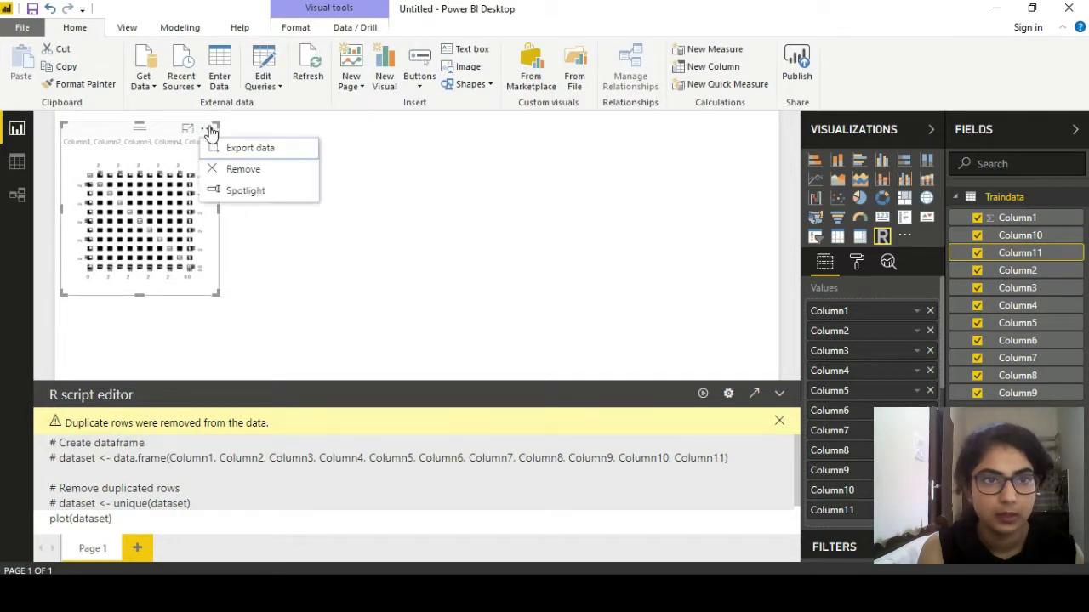
left_click(263, 192)
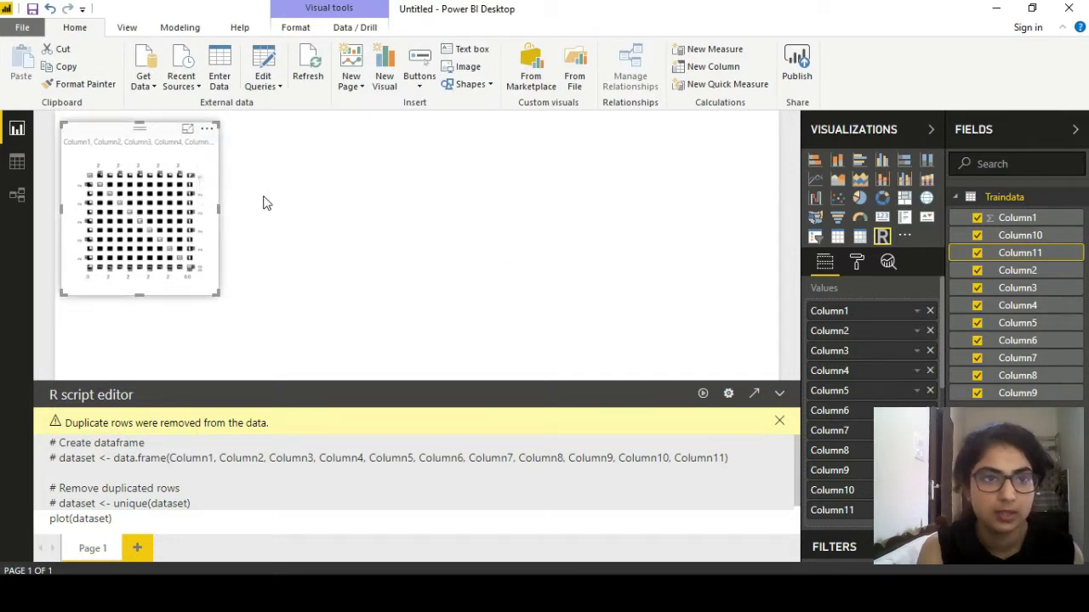
left_click_drag(202, 200, 332, 211)
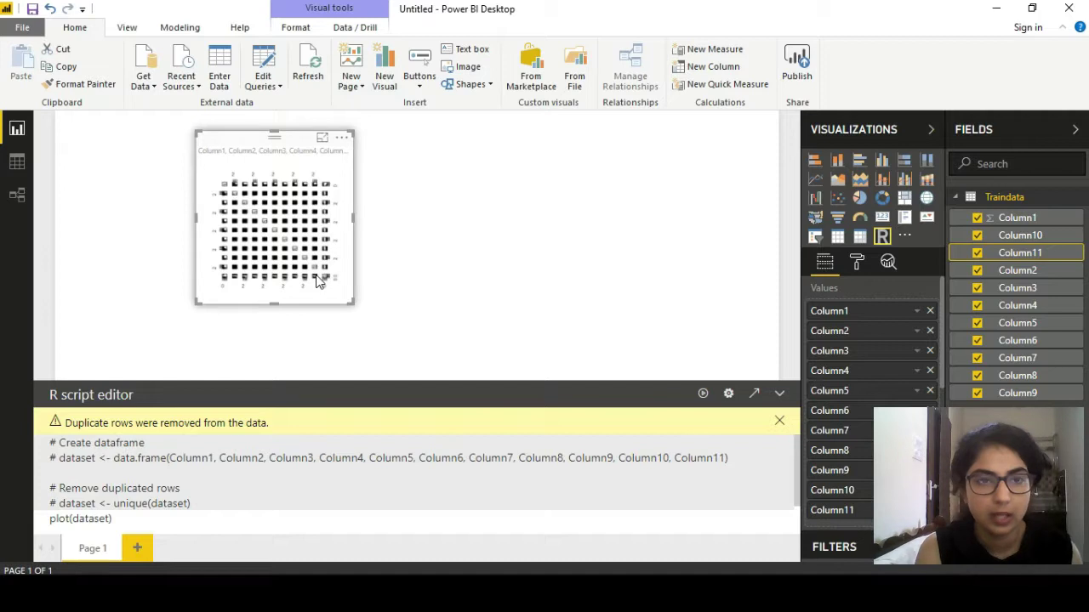
left_click(341, 137)
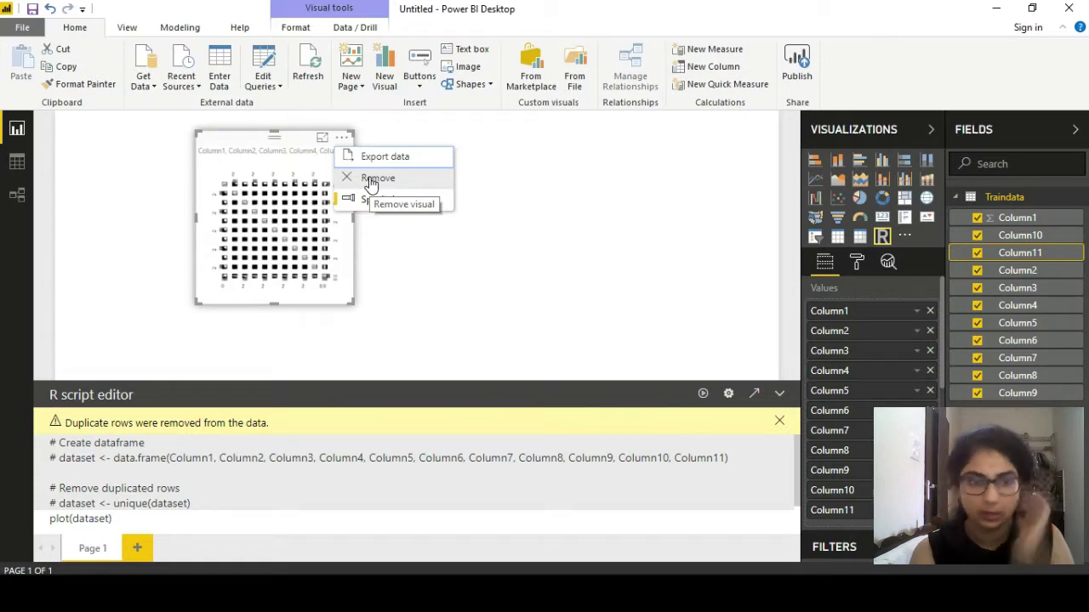
left_click(383, 236)
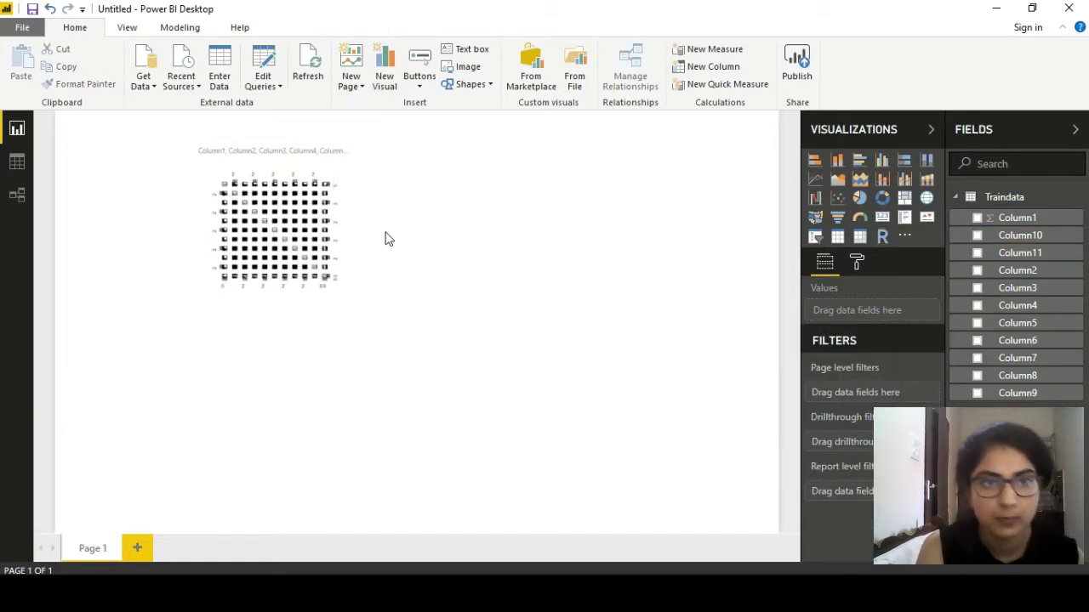
Step: Reselect the R visual and clear the plot(dataset) line from its script
left_click(283, 258)
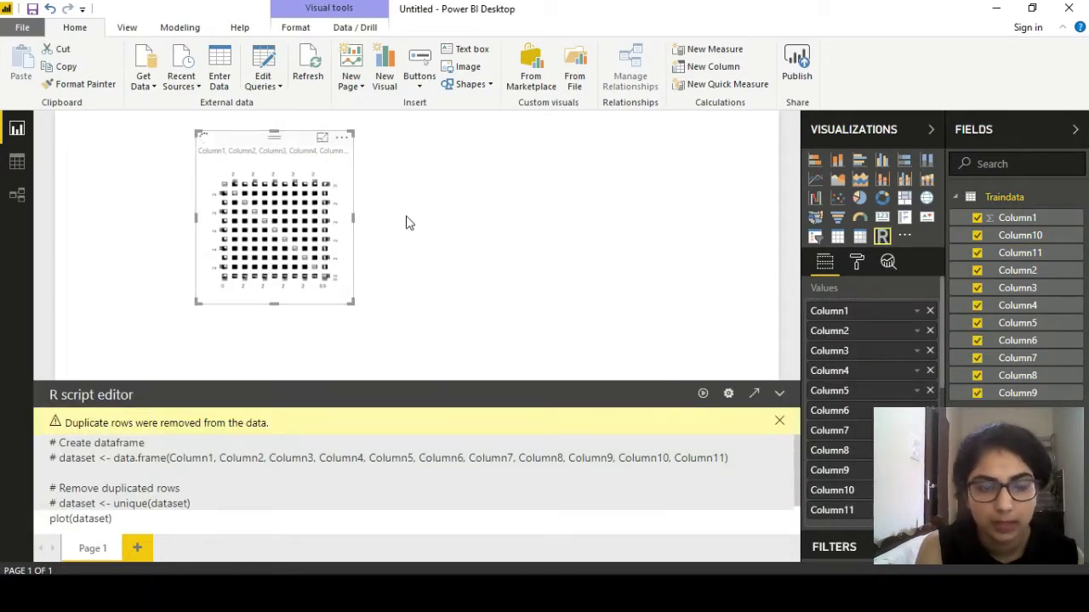
left_click(120, 517)
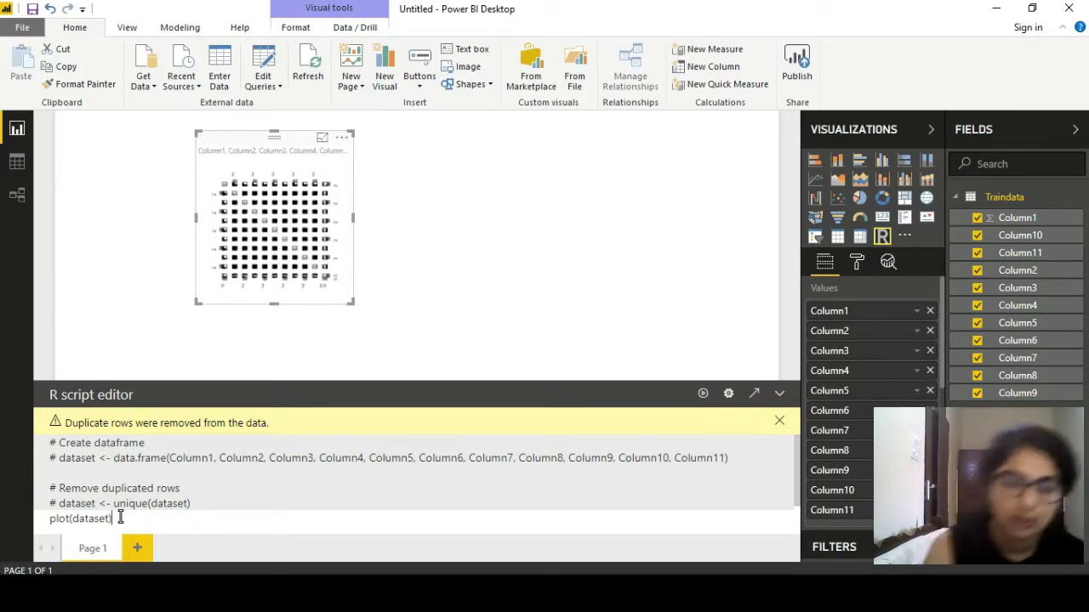
key("BackSpace")
key("BackSpace")
key("BackSpace")
key("BackSpace")
key("BackSpace")
key("BackSpace")
key("BackSpace")
key("BackSpace")
key("BackSpace")
key("BackSpace")
key("BackSpace")
key("BackSpace")
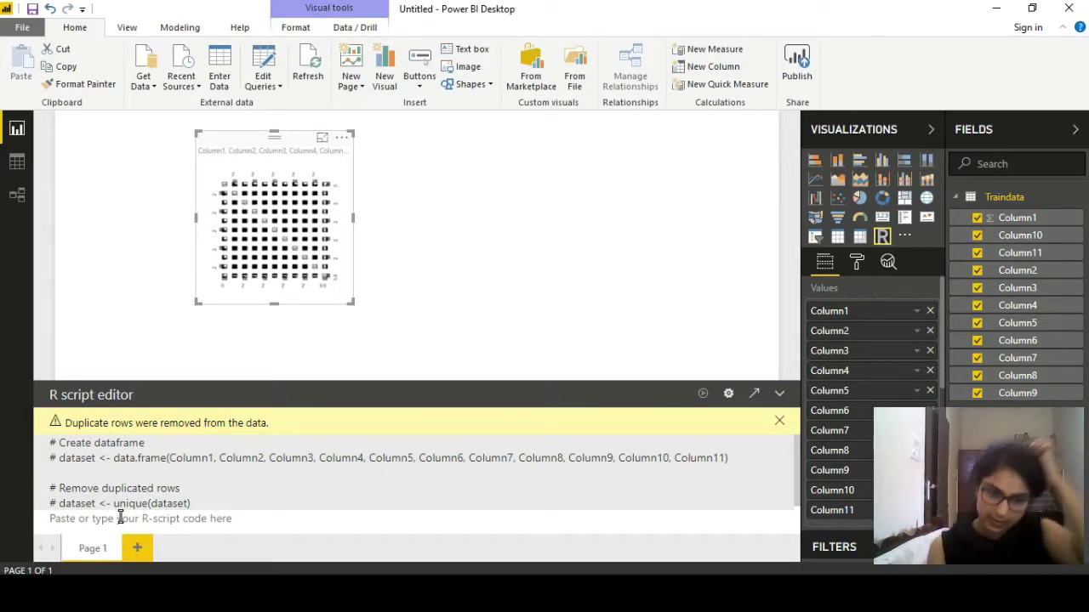
type("tra")
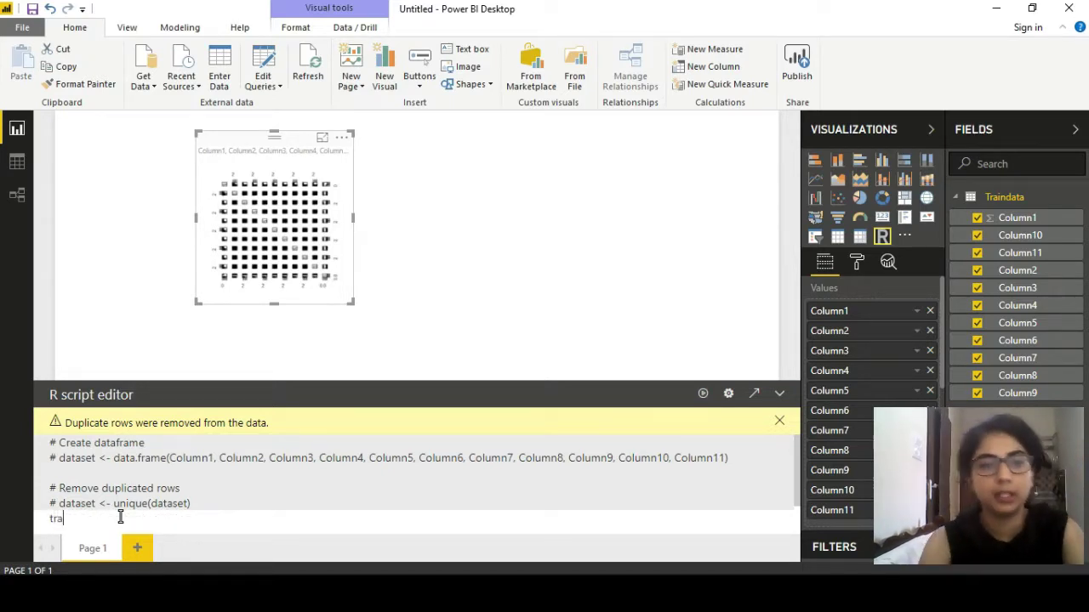
type("inData")
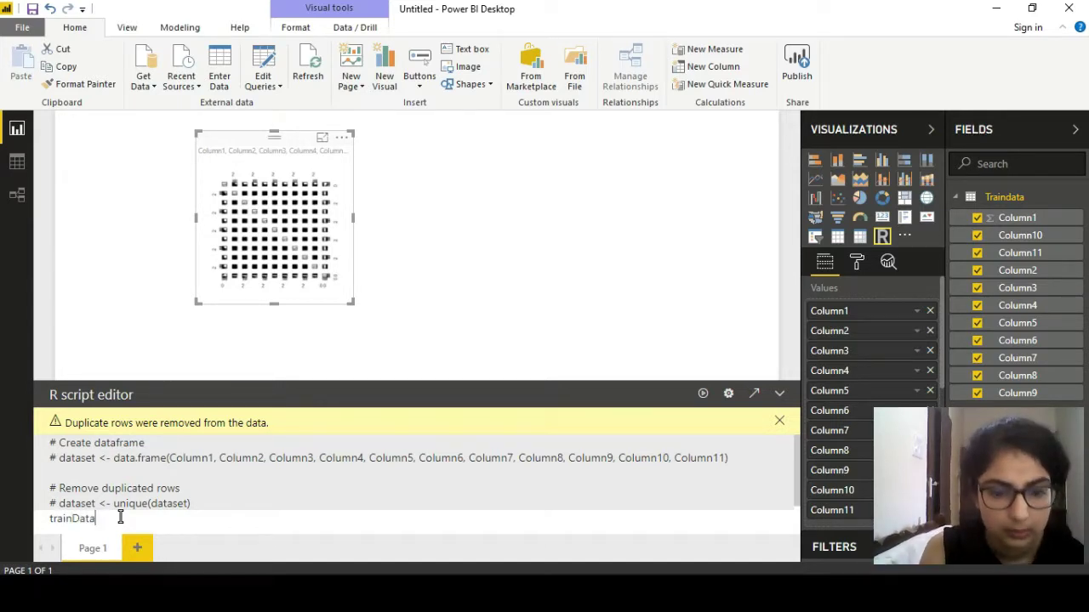
key("BackSpace")
key("BackSpace")
key("BackSpace")
key("BackSpace")
key("BackSpace")
key("BackSpace")
key("BackSpace")
key("BackSpace")
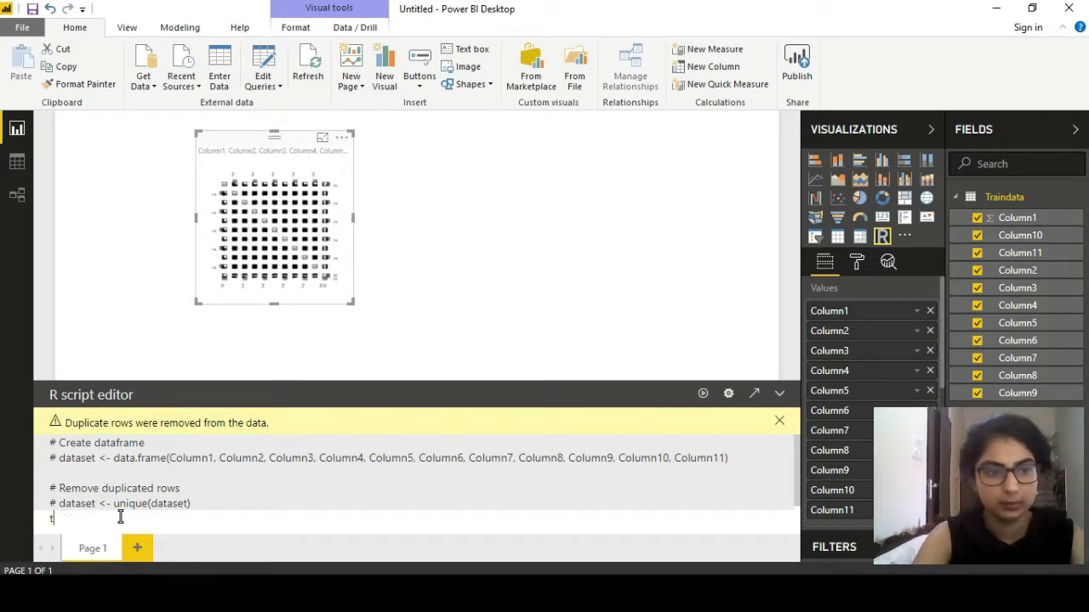
type("data")
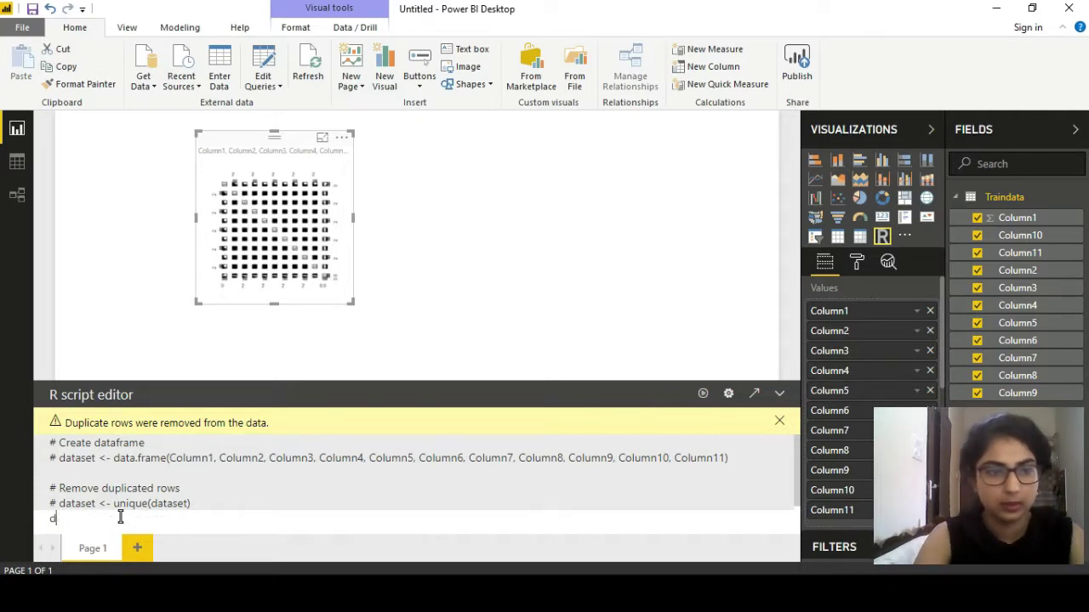
key("BackSpace")
Step: Write the script lines trainData <- dataset and plot(trainData) for the R visual and run the script
type("trainData <- dataset")
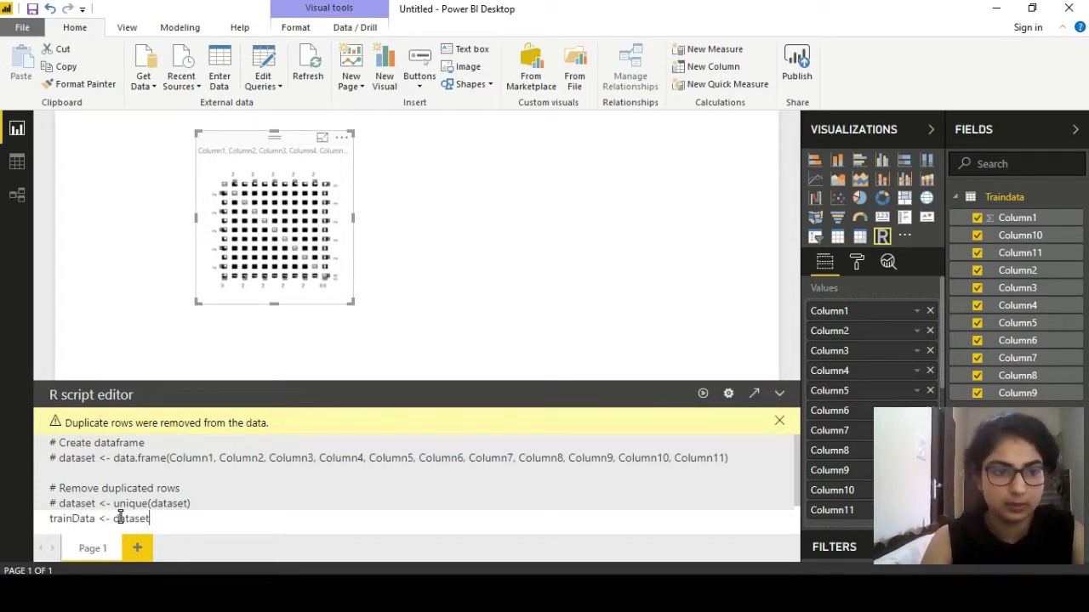
key("Return")
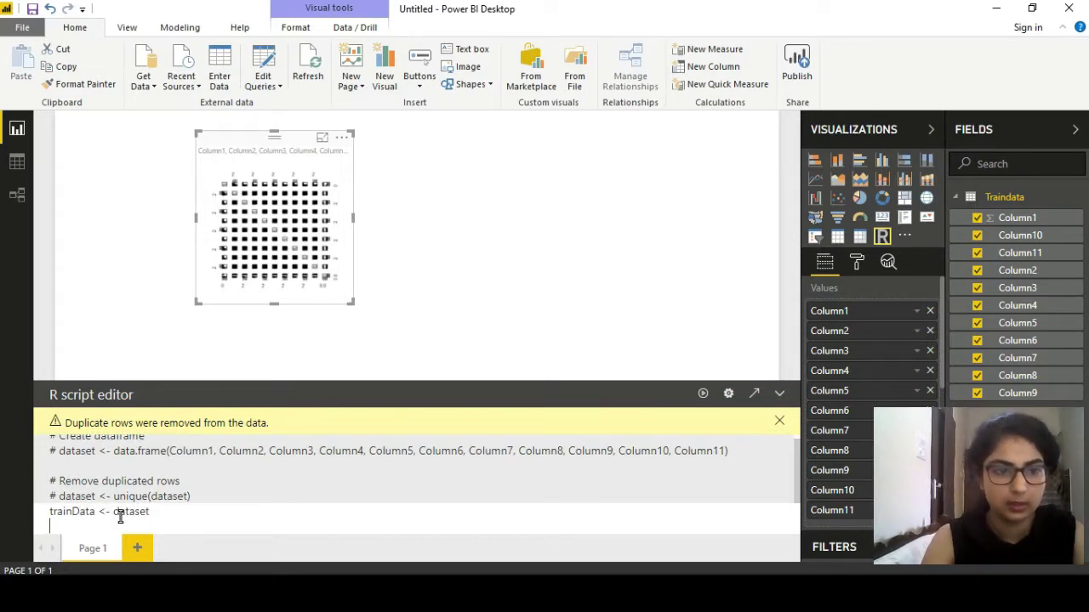
type("plot(t")
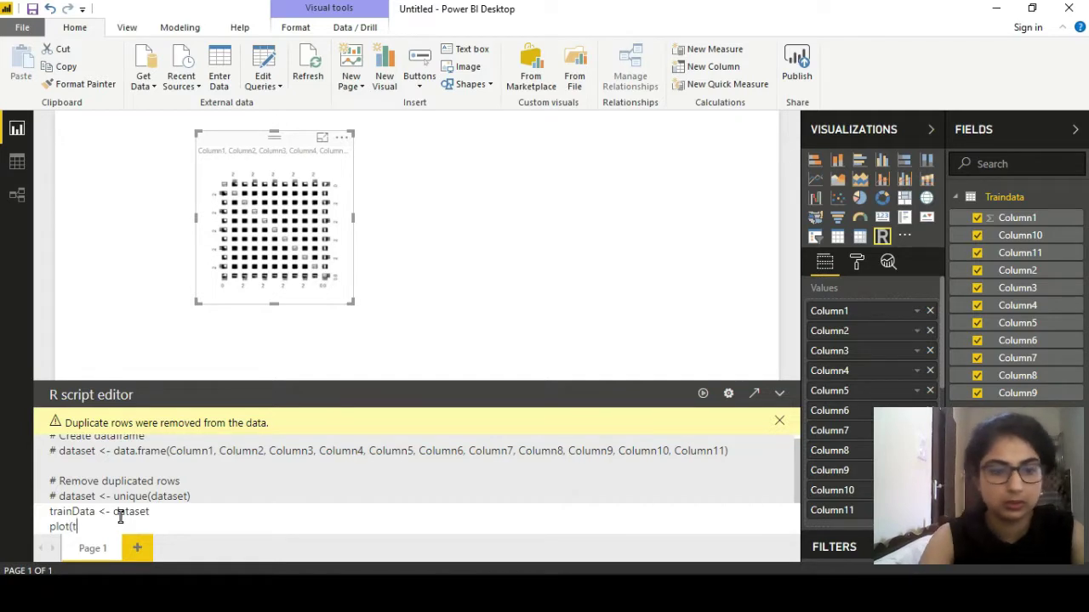
type("rainData)")
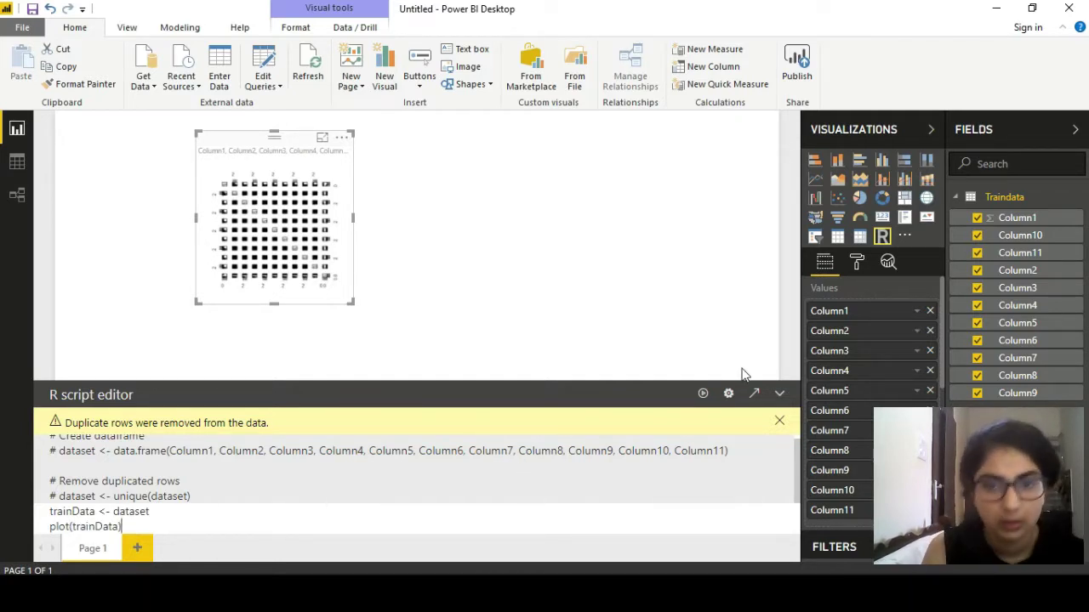
left_click(704, 395)
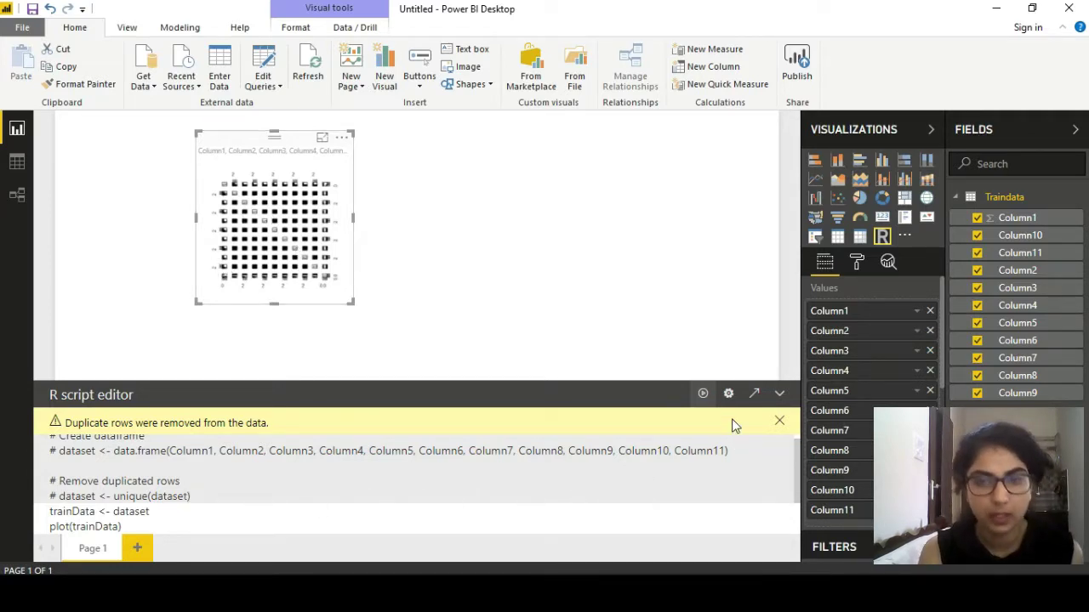
Step: Review the R scripting options for the detected R home directory and R IDE, keeping the current settings
left_click(779, 396)
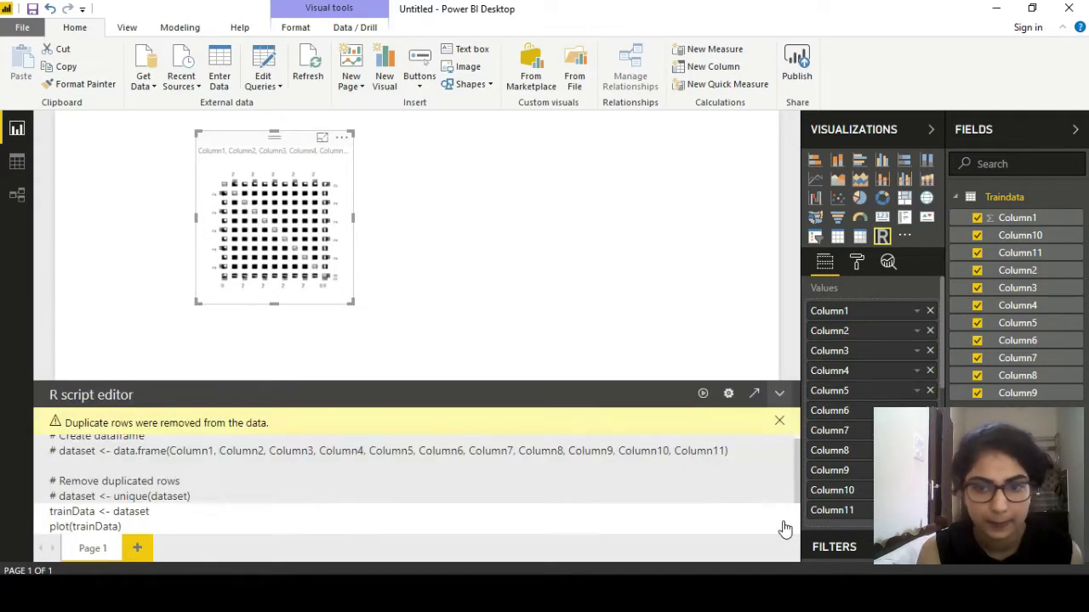
left_click(728, 394)
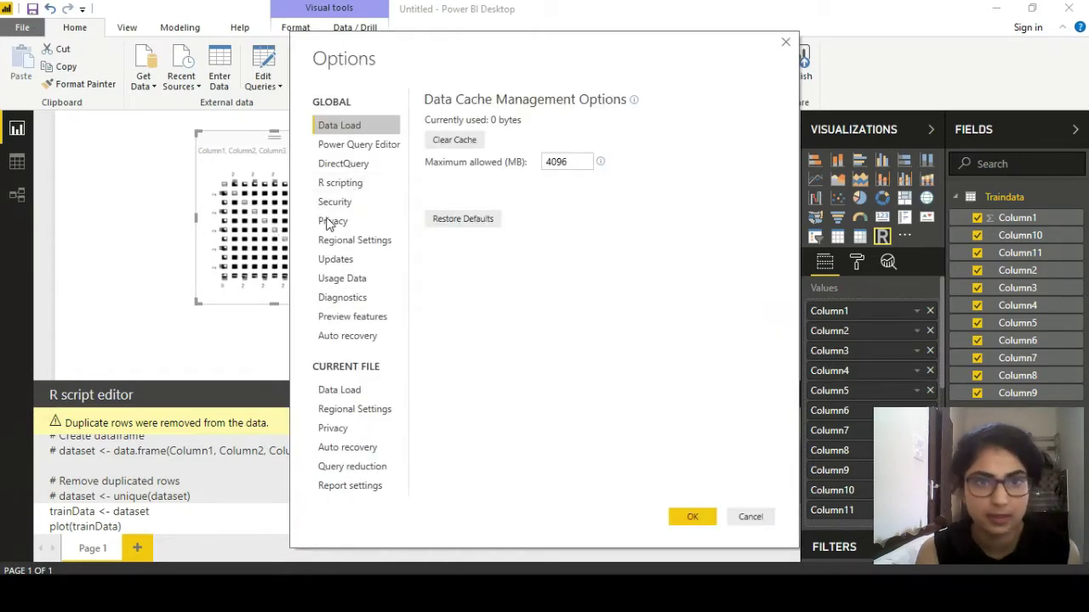
left_click(341, 183)
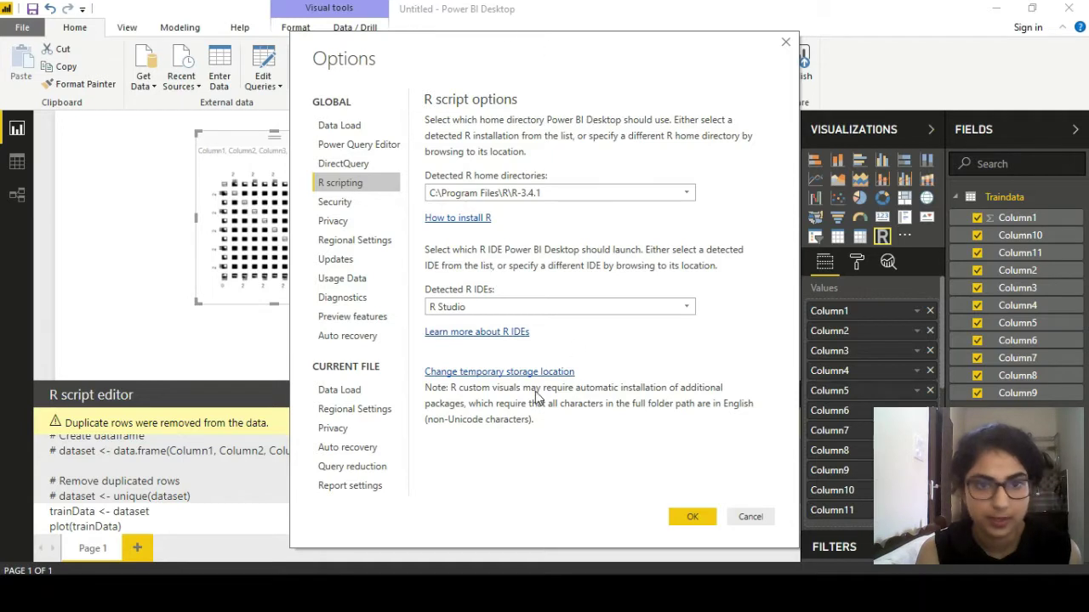
left_click(701, 517)
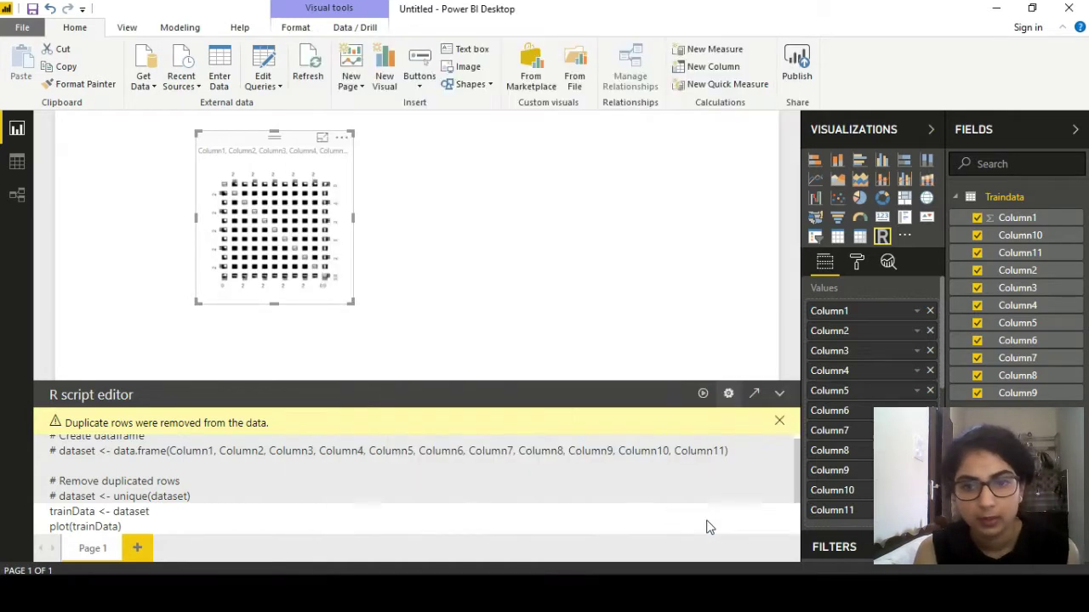
Step: Open the R visual's script in the external IDE, RStudio
left_click(754, 397)
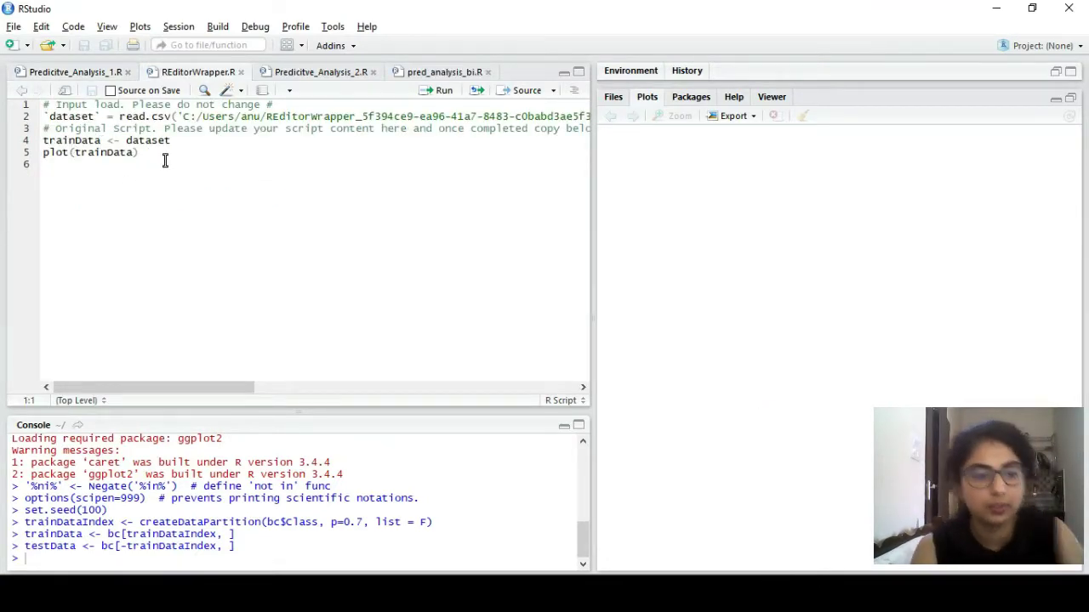
key("alt+Tab")
key("alt+Tab")
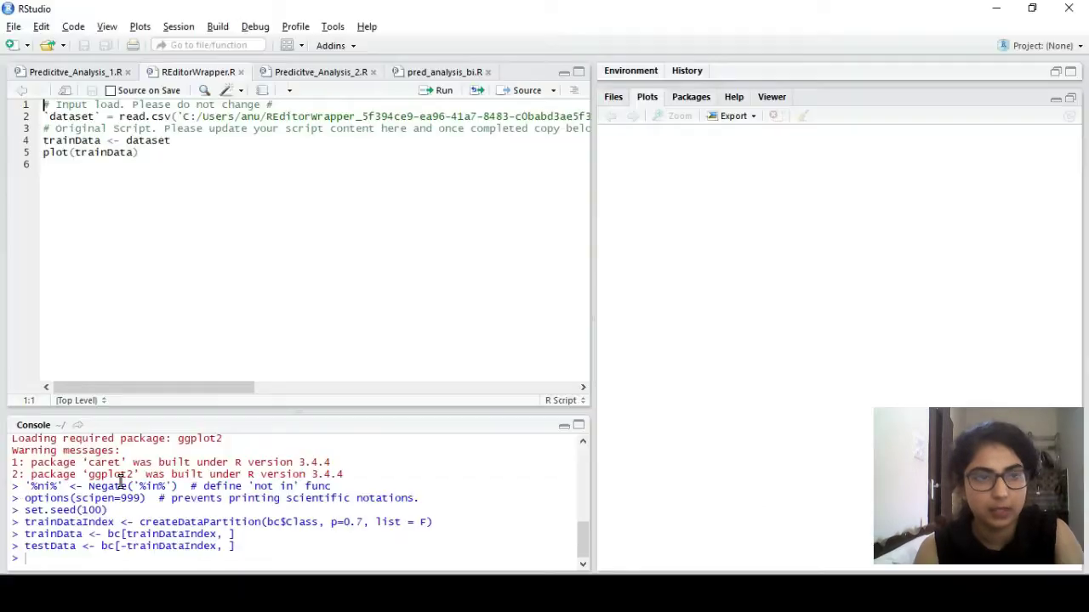
Step: Add the test line icdnci below plot(trainData) in REditorWrapper.R, and check the script in Power BI Desktop
left_click(150, 154)
key("Return")
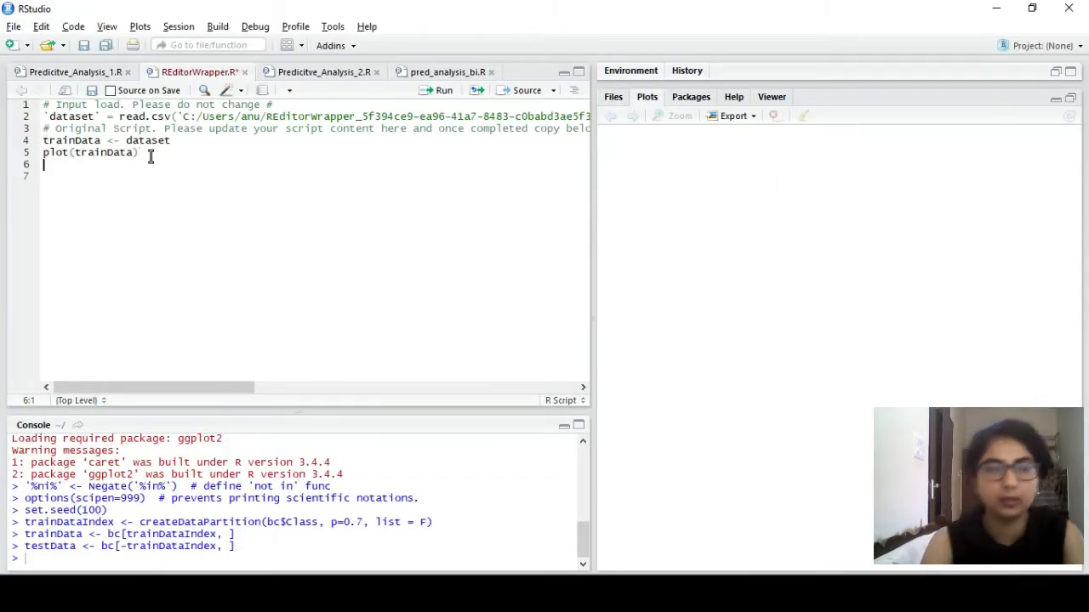
type("icdnci")
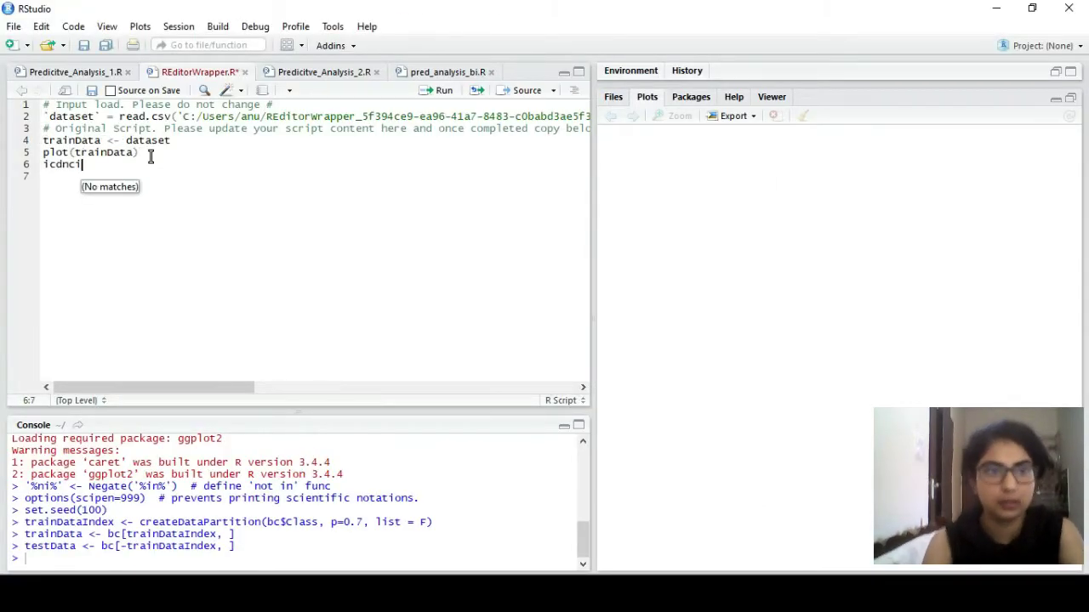
key("alt+Tab")
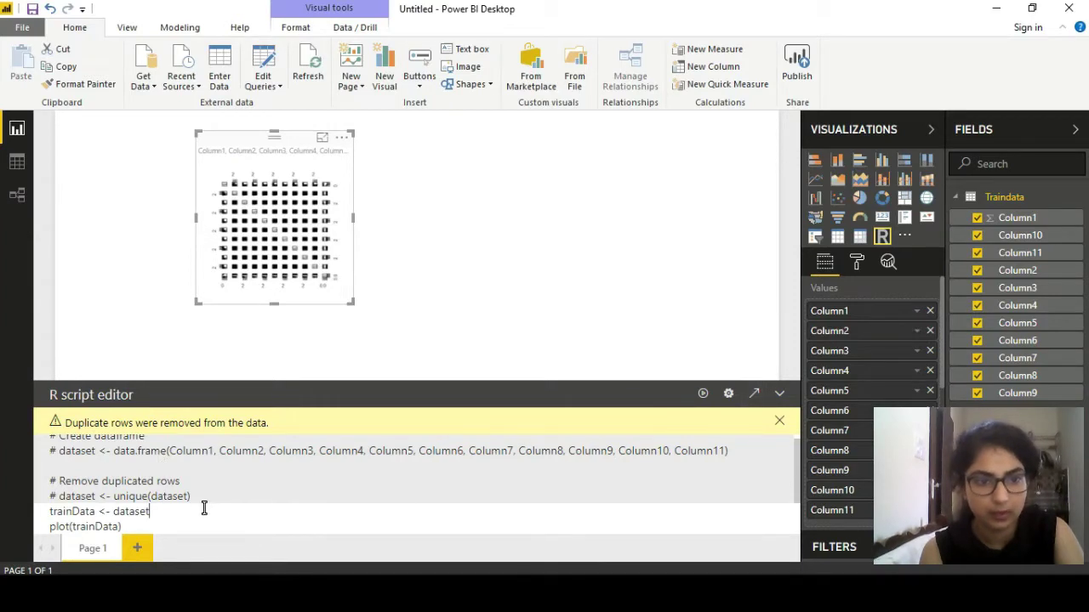
left_click_drag(796, 491, 796, 513)
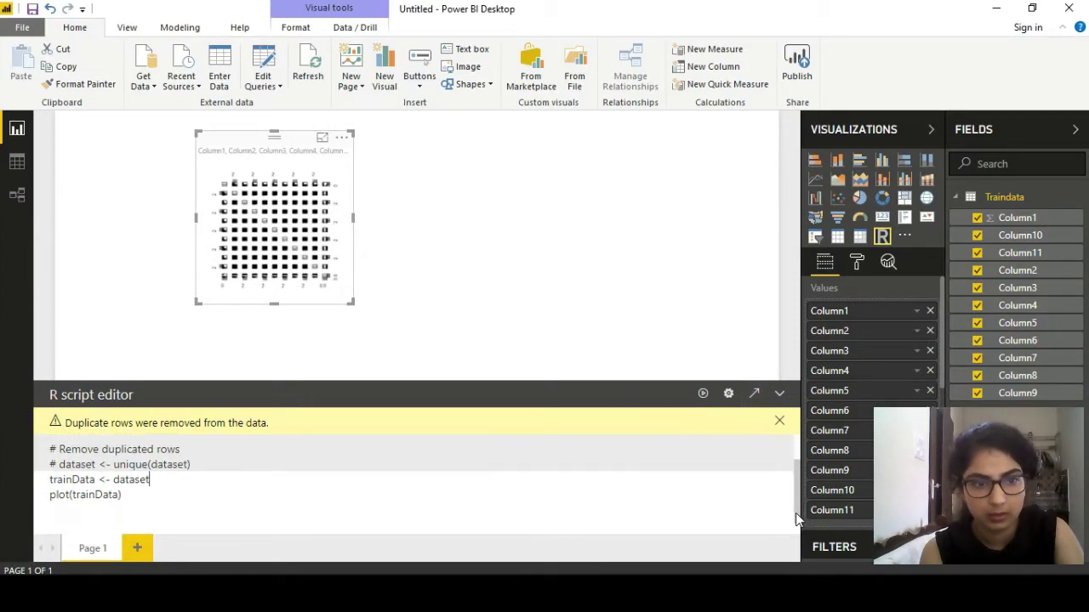
left_click(414, 513)
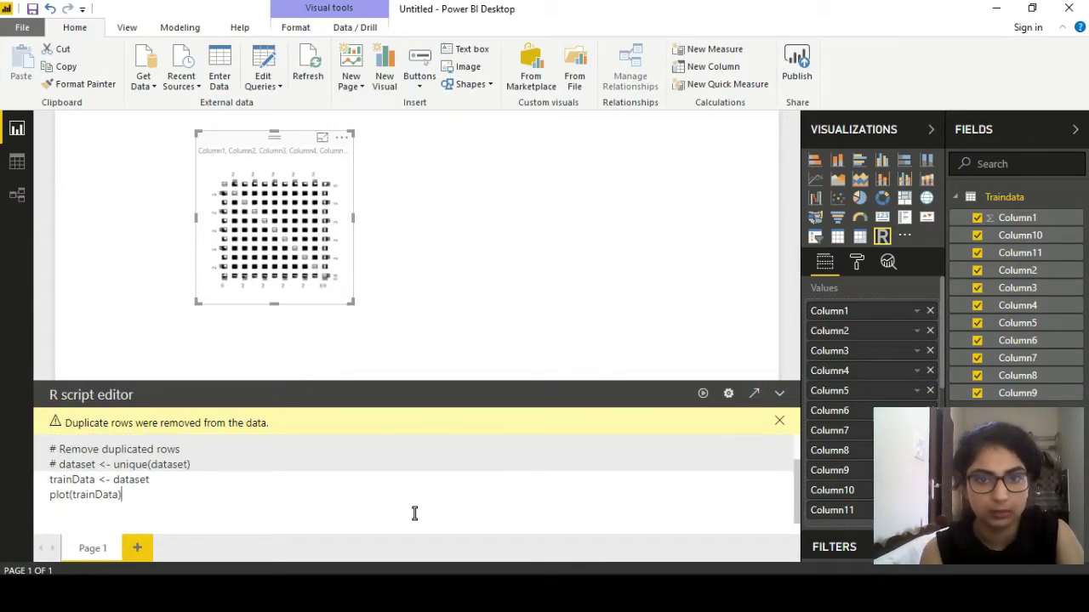
Step: Switch to RStudio, delete the test line and the closing characters of plot(trainData), and compare with the Power BI script
key("alt+Tab")
key("BackSpace")
key("BackSpace")
key("BackSpace")
key("BackSpace")
key("BackSpace")
key("BackSpace")
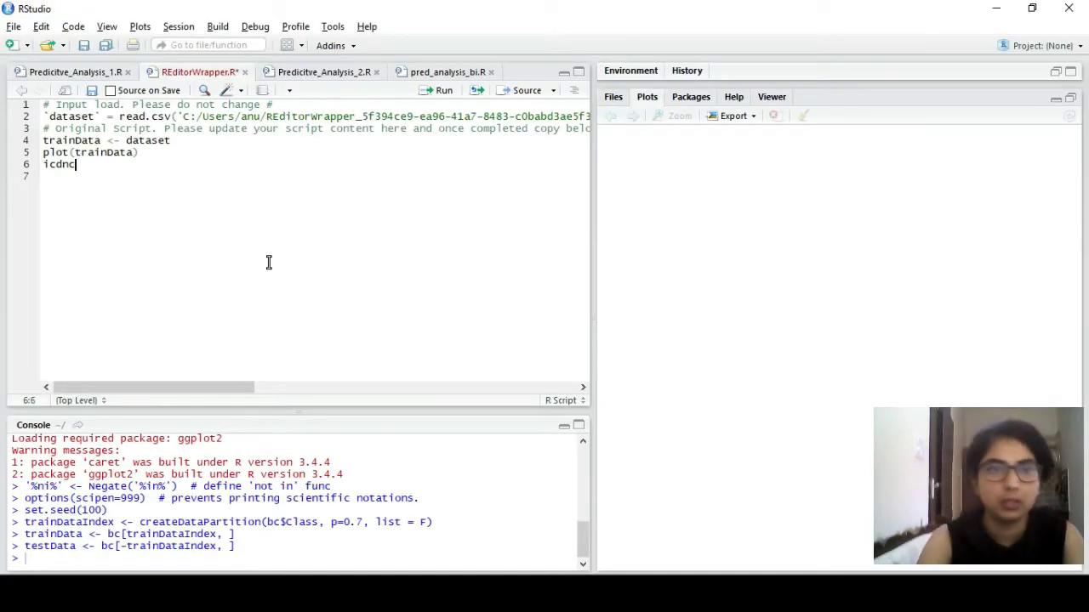
key("BackSpace")
key("BackSpace")
key("BackSpace")
key("BackSpace")
key("alt+Tab")
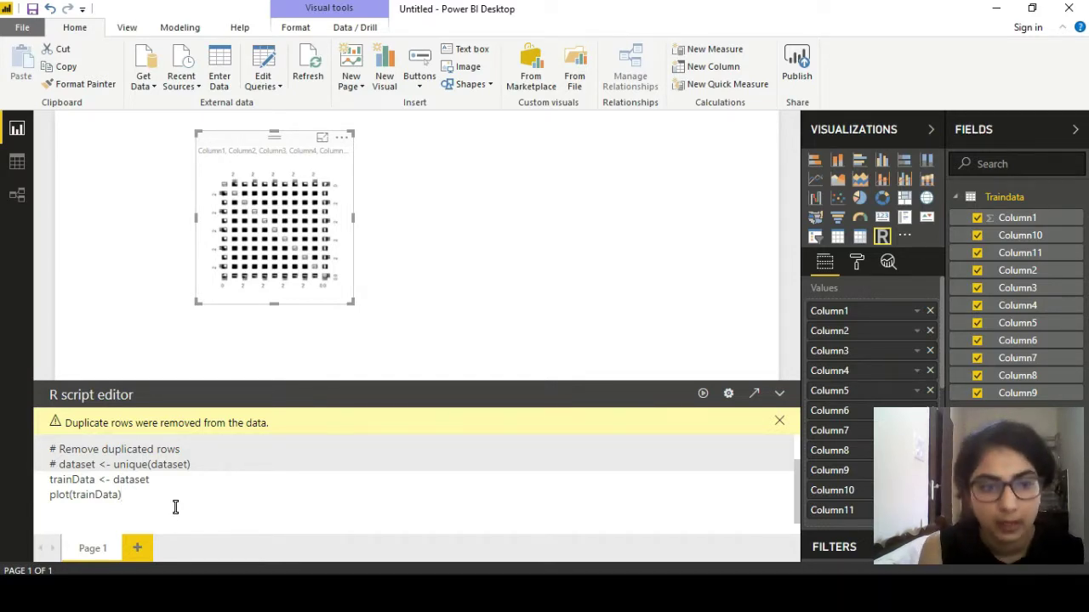
key("alt+Tab")
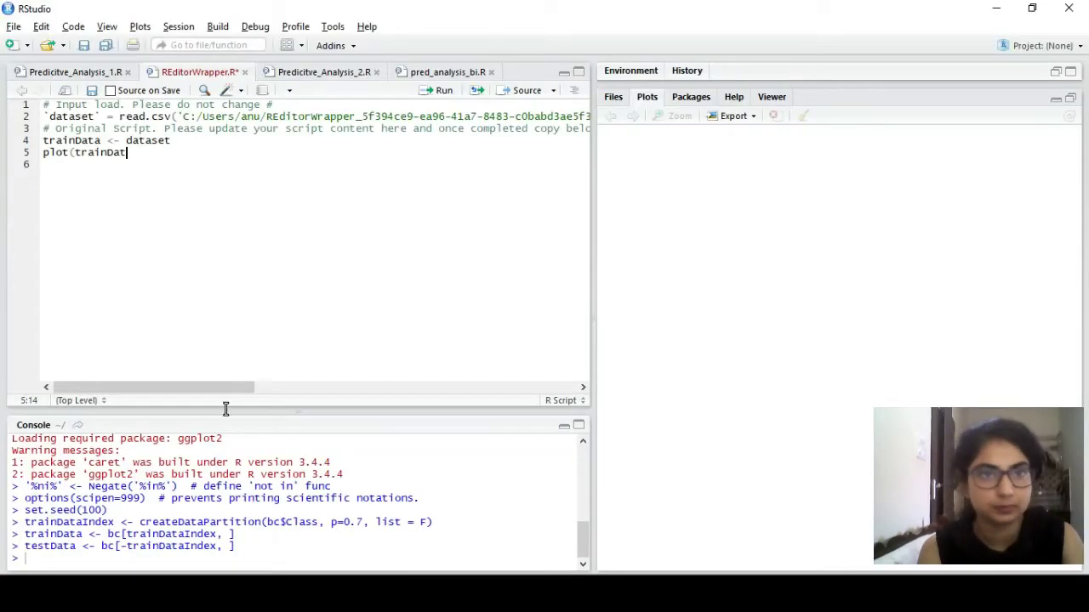
Step: Show pred_analysis_bi.R in a wider editor pane and insert a blank line after plot(trainData)
left_click(438, 74)
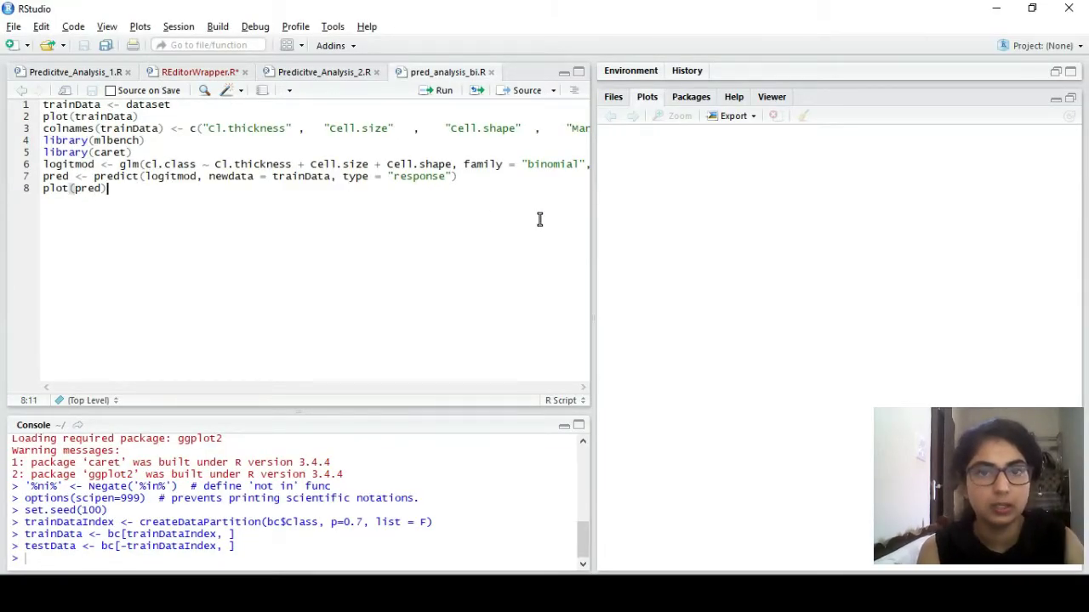
left_click_drag(593, 237, 954, 227)
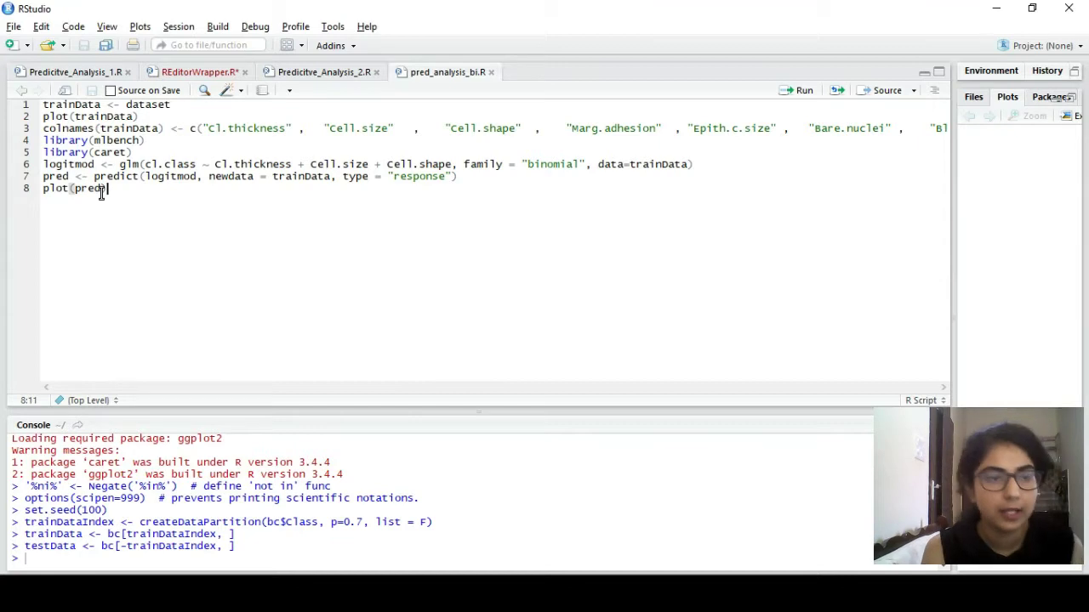
left_click(139, 118)
key("Return")
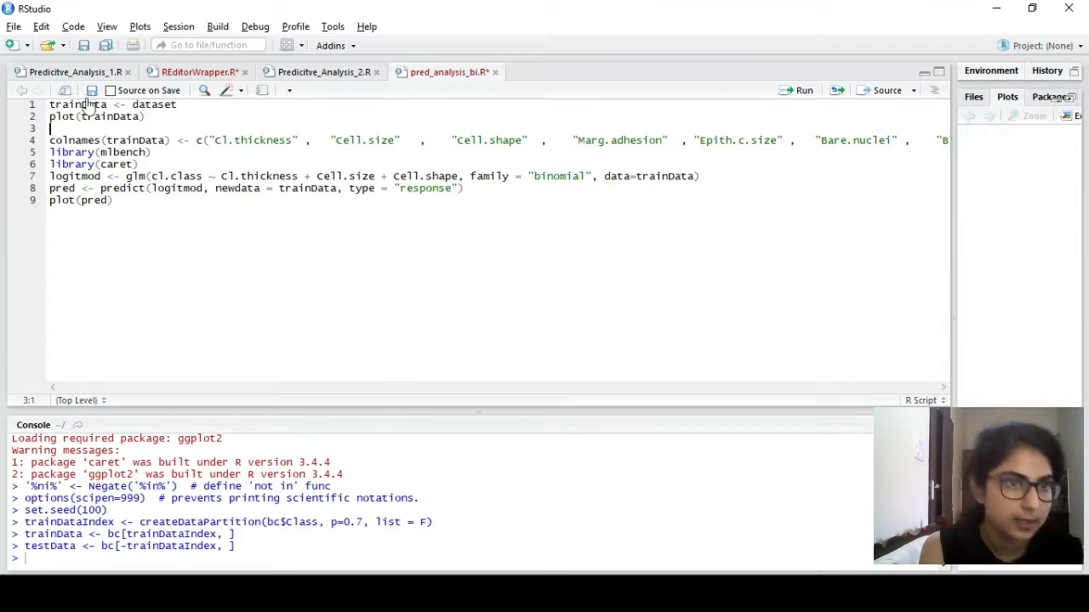
Step: Compare the names in the colnames(trainData) line with the Traindata fields in Power BI Desktop, and return to RStudio
left_click(118, 141)
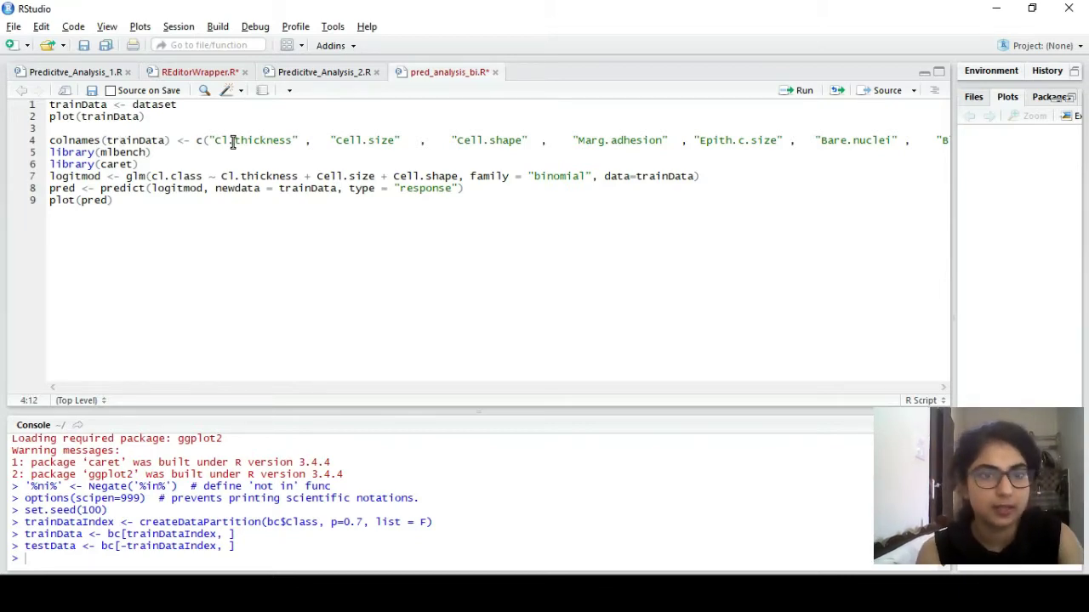
key("alt+Tab")
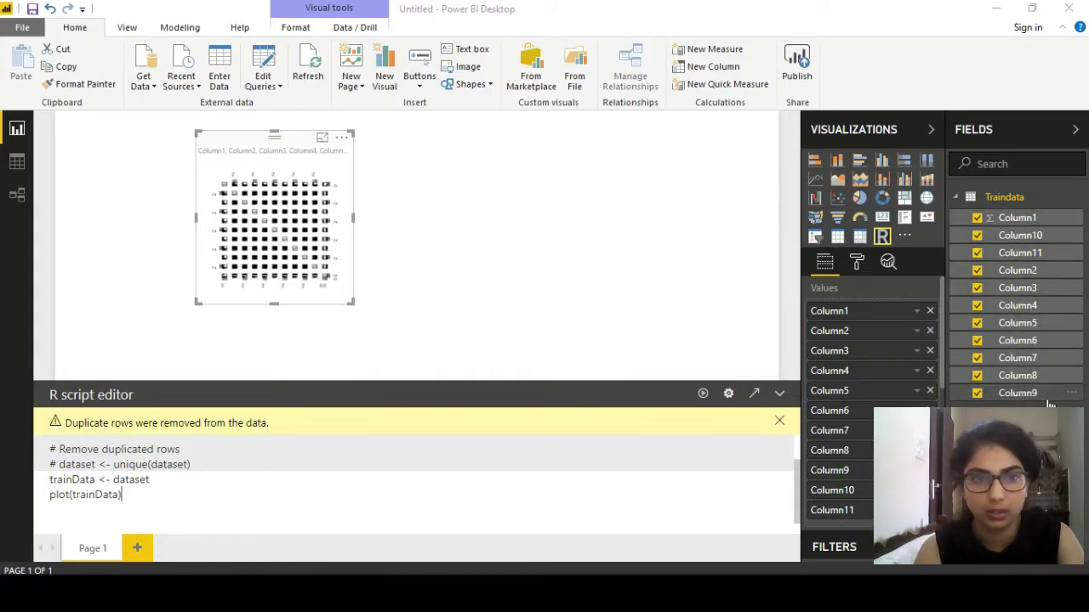
key("alt+Tab")
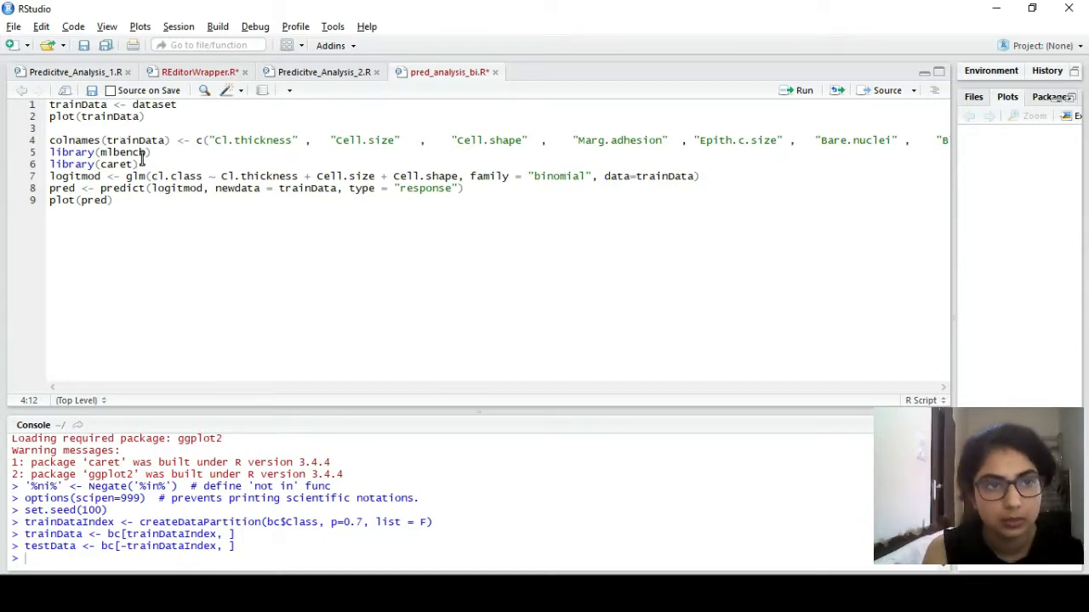
Step: Move the library(mlbench) and library(caret) lines to the beginning of pred_analysis_bi.R, above trainData <- dataset
left_click_drag(139, 164, 36, 150)
key("ctrl+x")
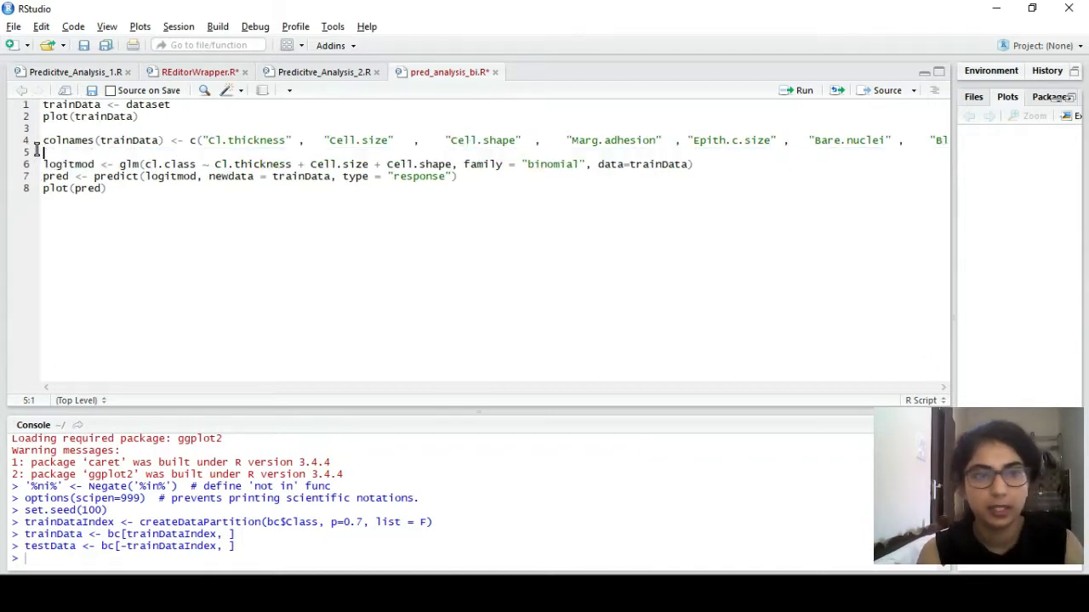
key("Up")
key("Up")
key("Up")
key("Up")
key("Return")
key("Up")
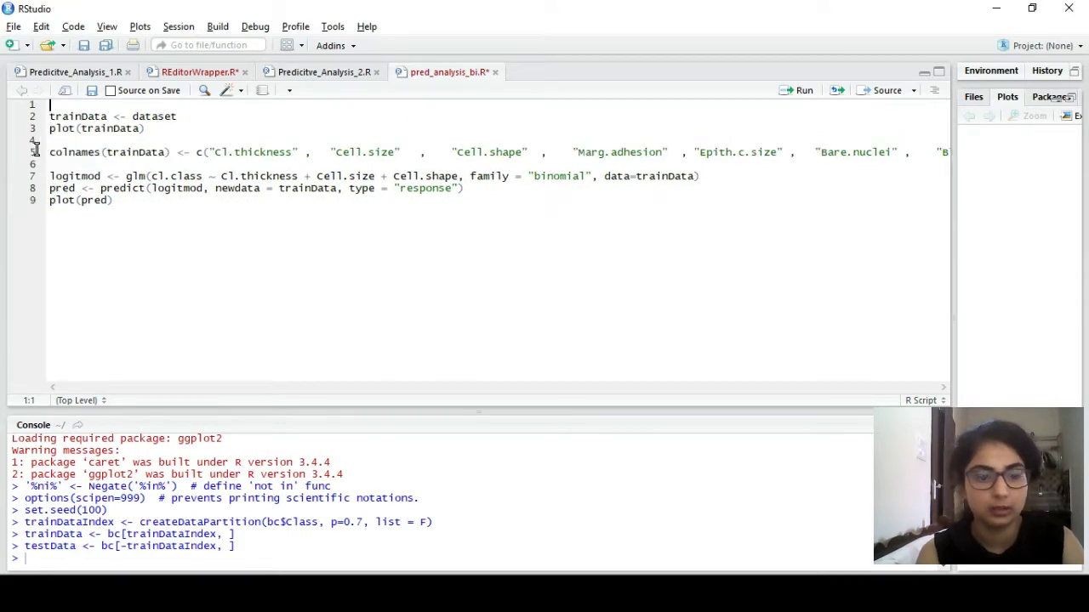
key("ctrl+v")
key("Down")
key("Down")
key("Down")
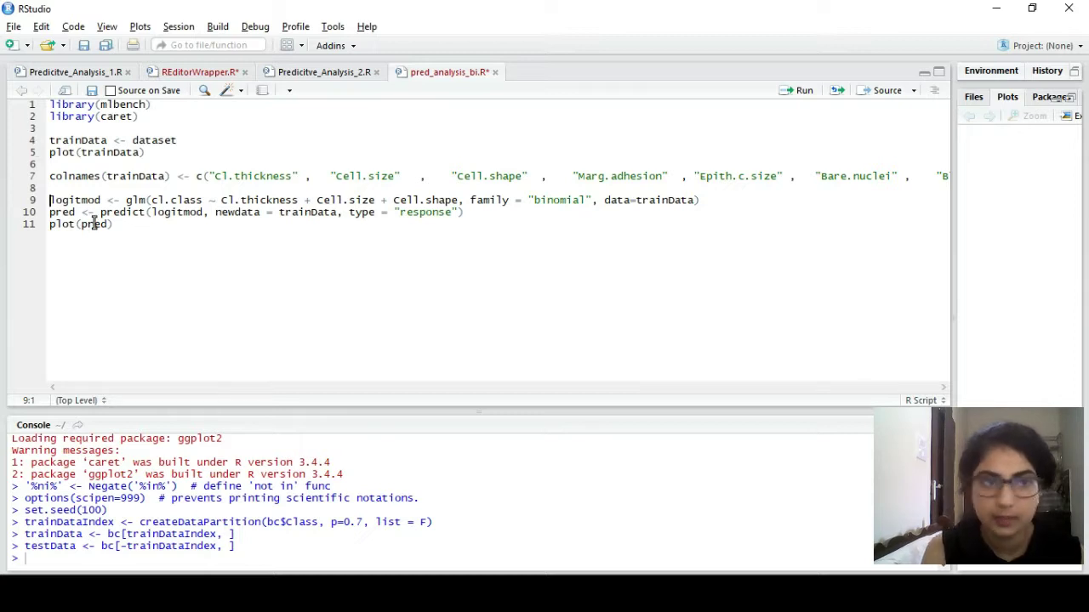
Step: Examine the glm call's arguments in the logitmod line and the full list of names in the colnames line
left_click(96, 200)
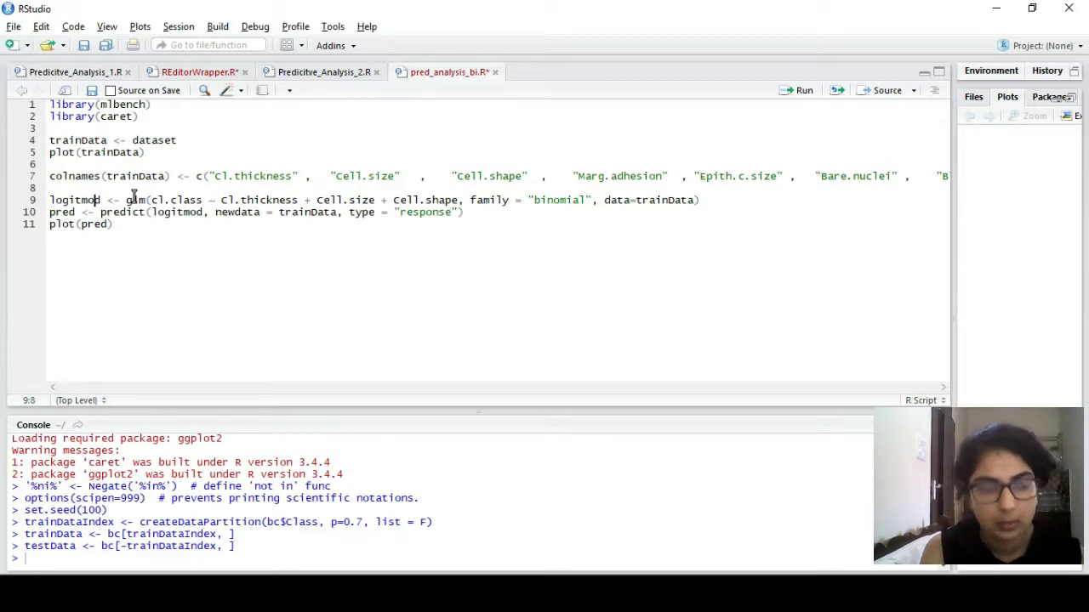
left_click_drag(146, 200, 126, 199)
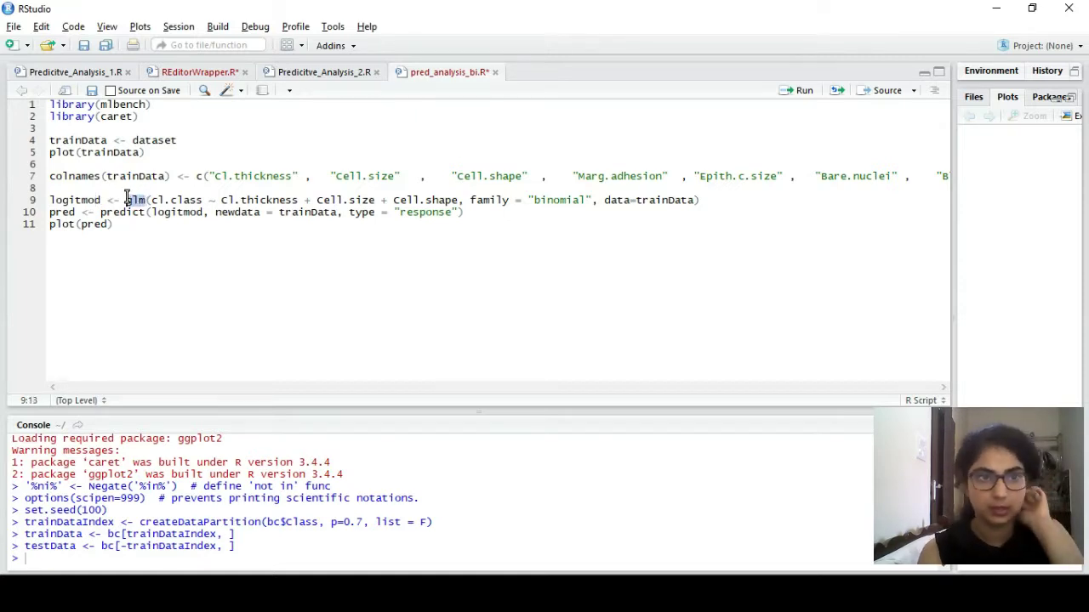
mouse_move(127, 199)
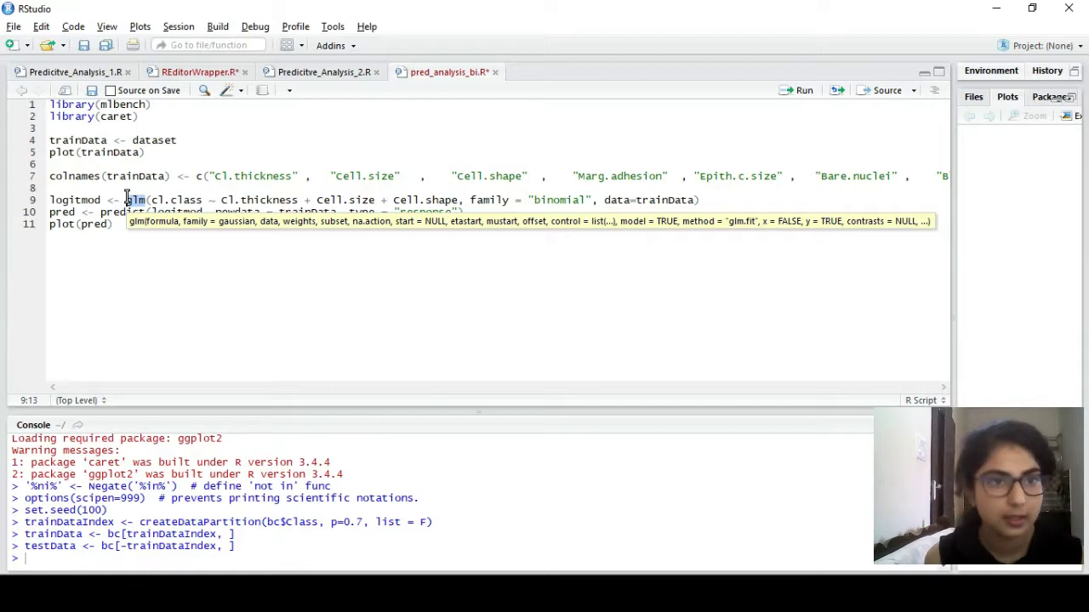
left_click(226, 199)
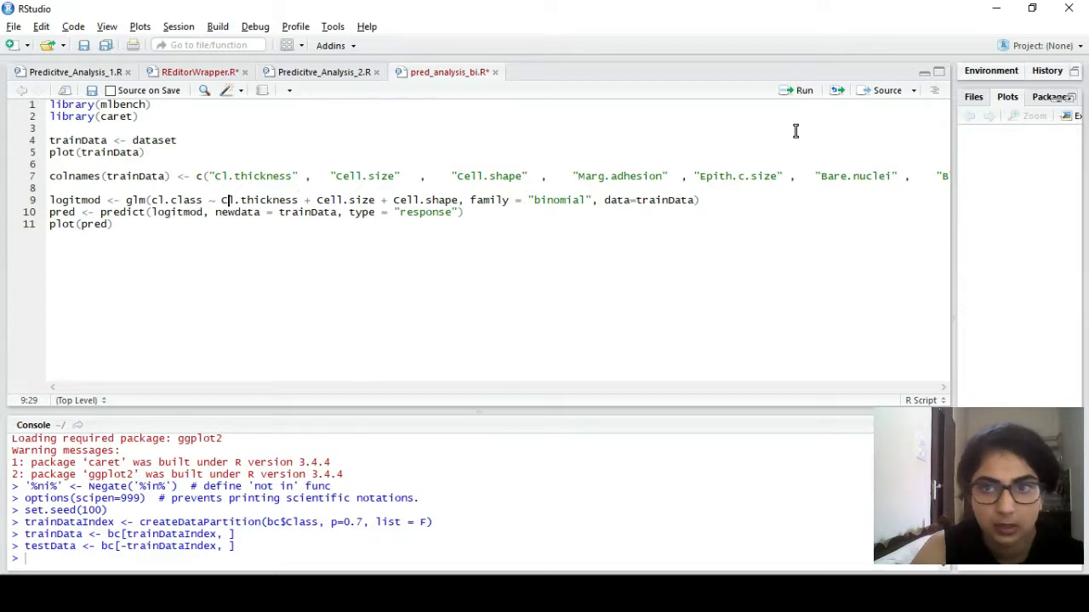
left_click(782, 179)
key("End")
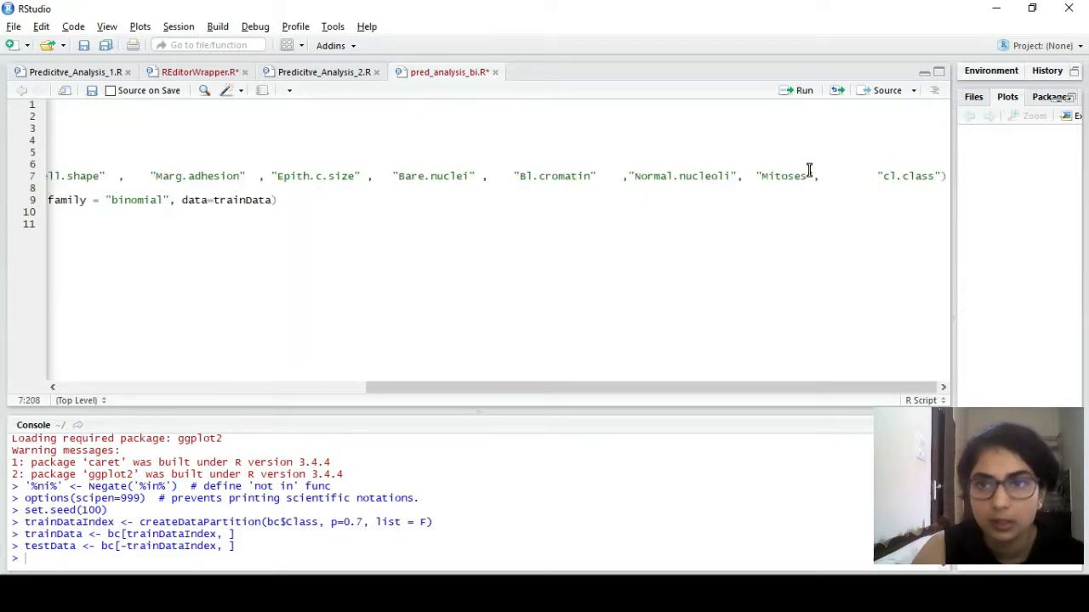
key("Home")
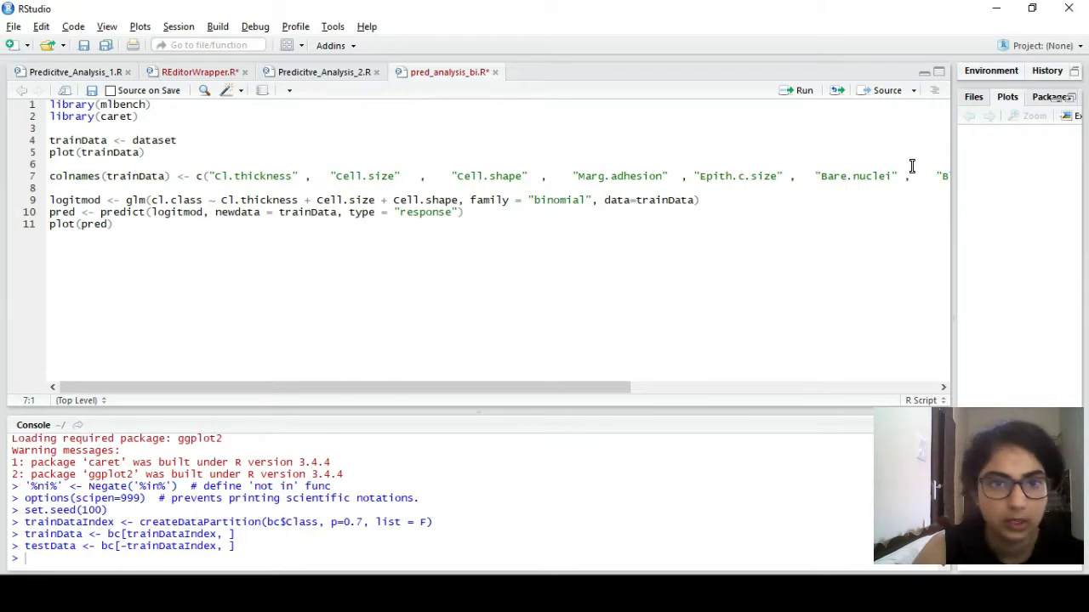
Step: Check the glm call's trainData argument and insert a blank line between the logitmod and pred lines
double_click(671, 202)
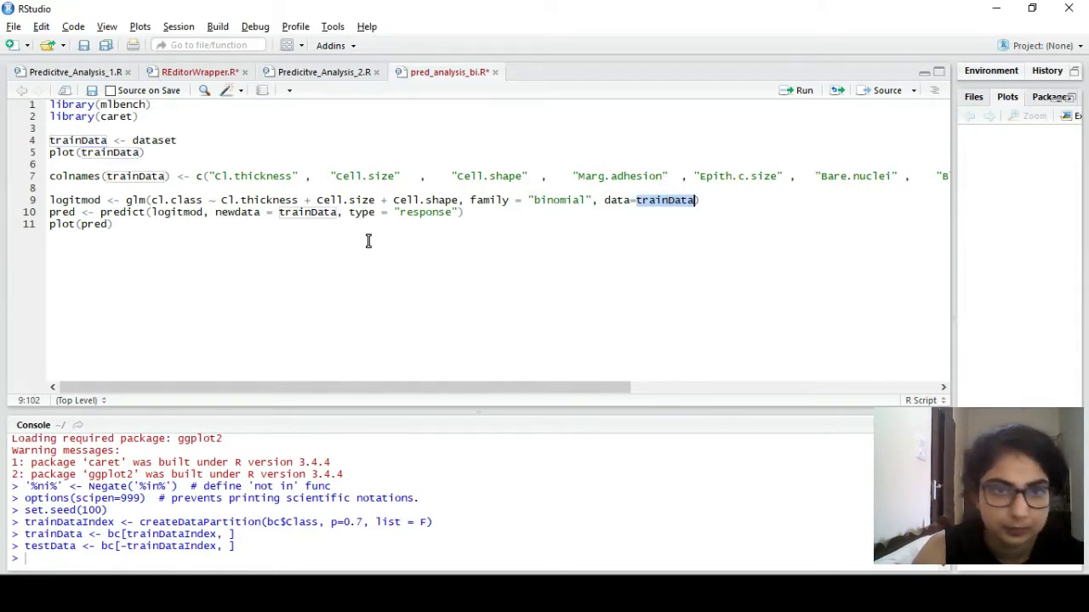
key("End")
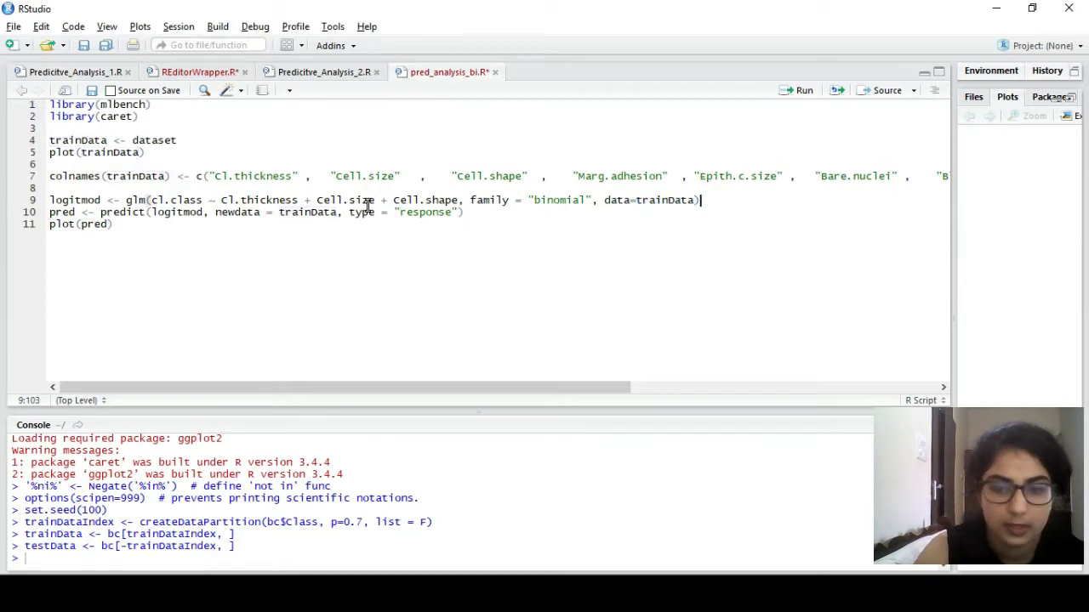
key("Return")
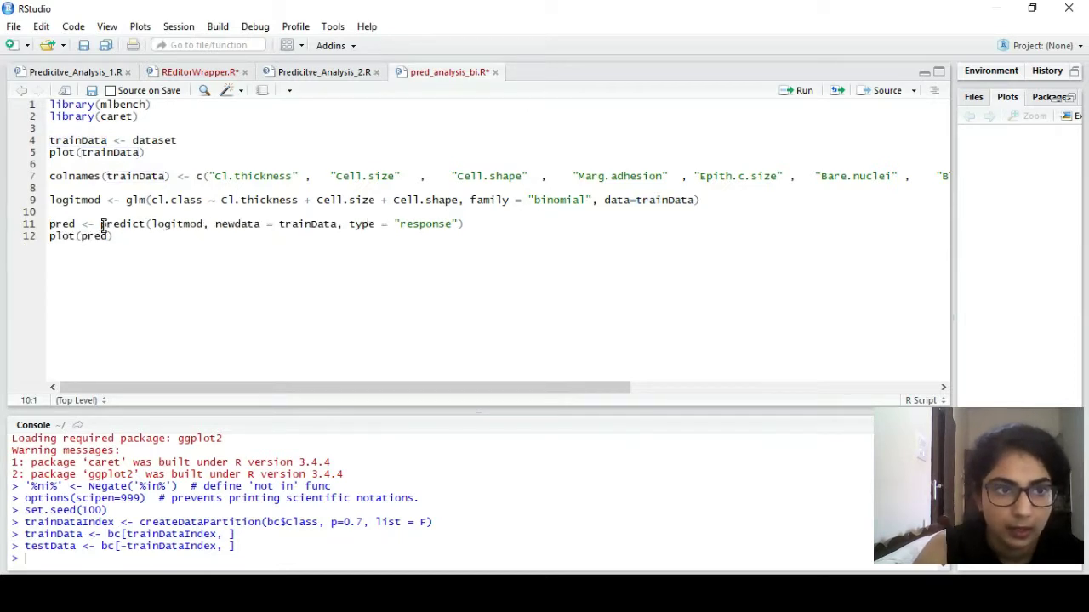
Step: Examine how the predict call in the pred line uses the logitmod model
left_click(131, 227)
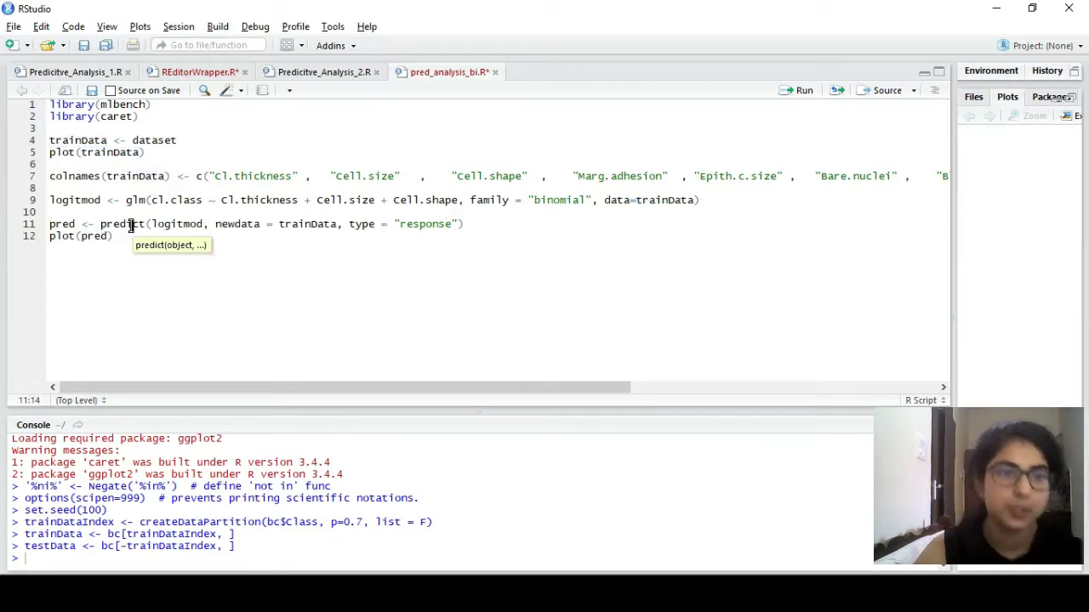
left_click(90, 200)
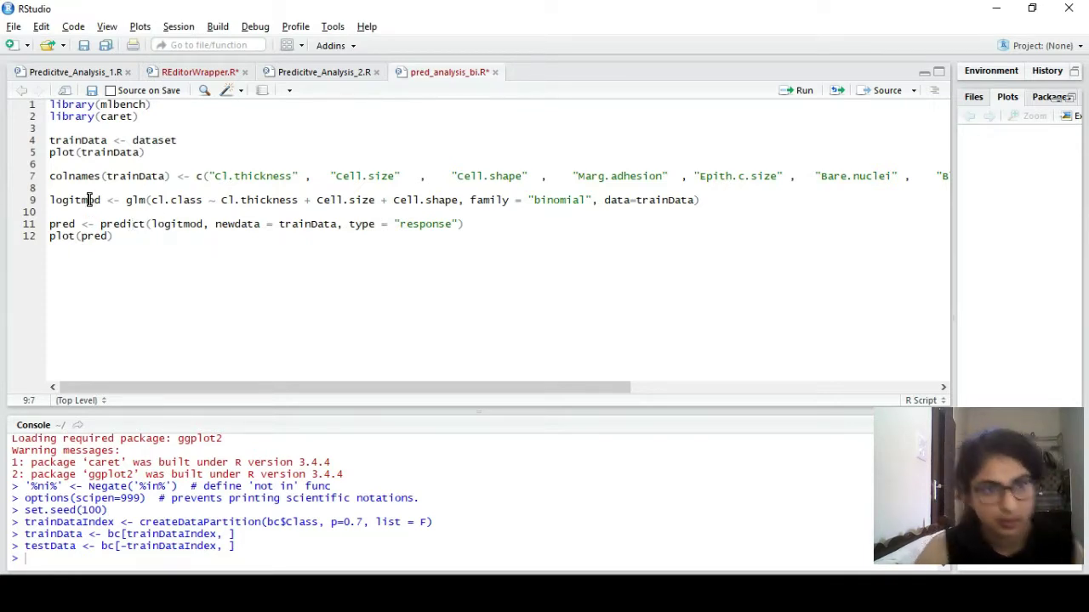
left_click(196, 225)
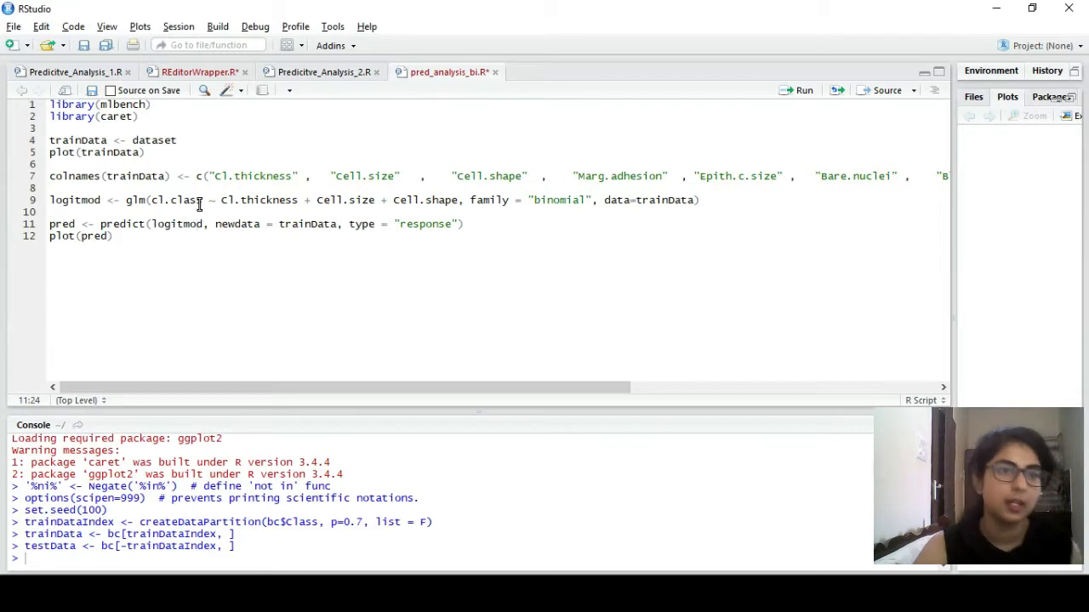
Step: Copy the entire pred_analysis_bi.R script from RStudio and paste it over the code in the Power BI Desktop R script editor
left_click(304, 228)
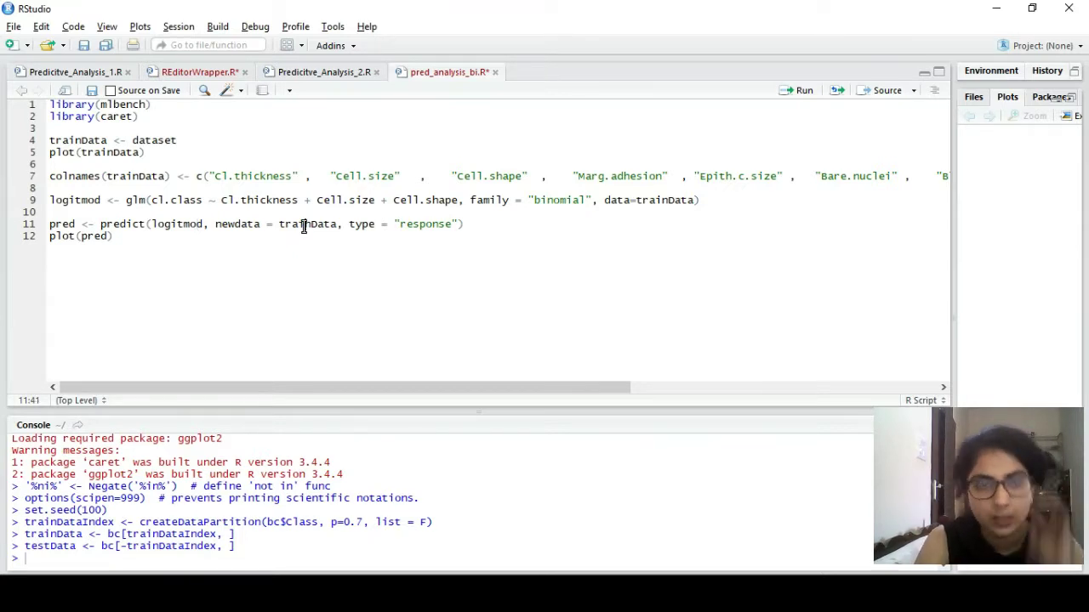
left_click(87, 236)
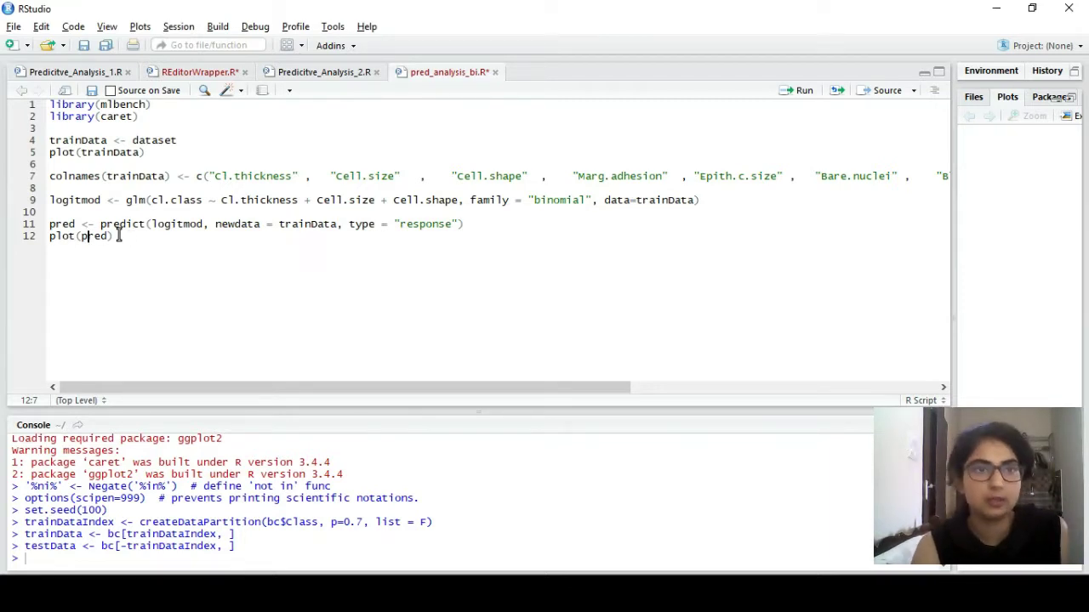
left_click_drag(119, 236, 7, 93)
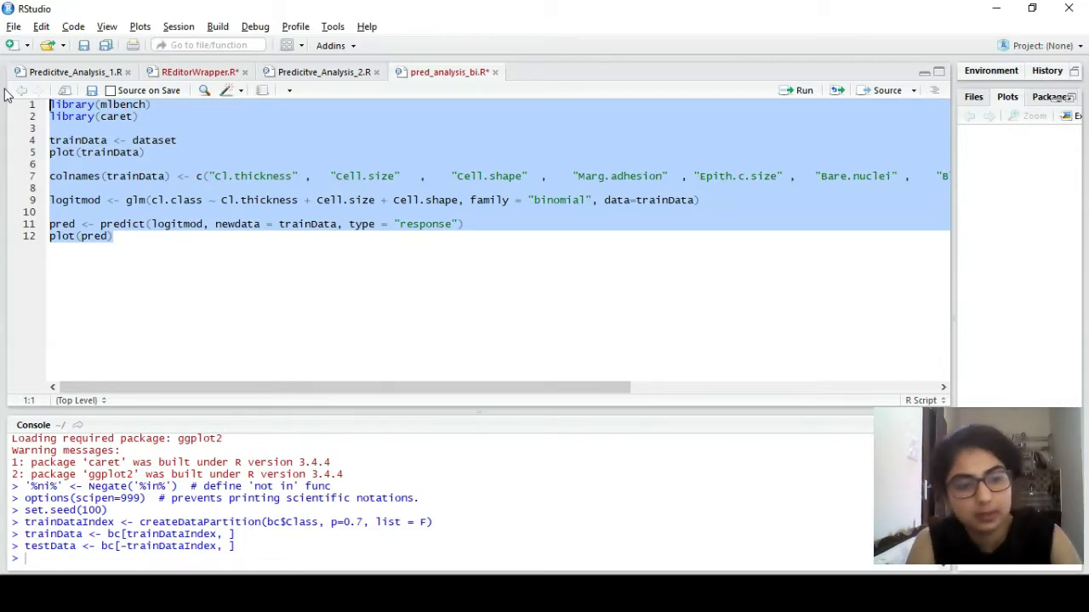
key("alt+Tab")
left_click_drag(124, 495, 48, 479)
key("ctrl+v")
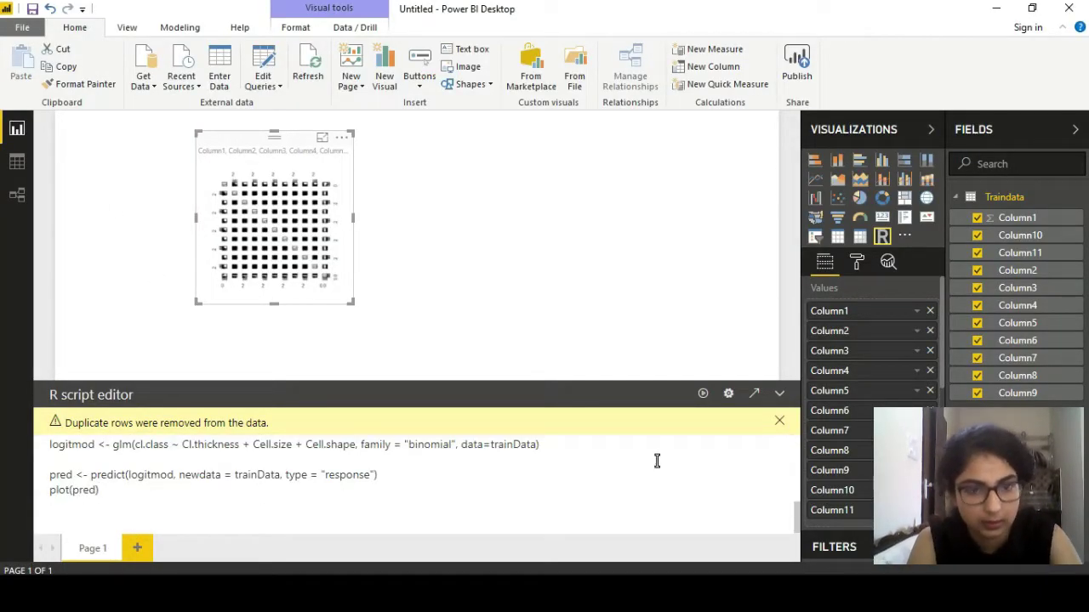
Step: Review the pasted script from the library lines to plot(pred) and run it for the R visual
left_click_drag(798, 510, 795, 455)
left_click_drag(795, 460, 794, 515)
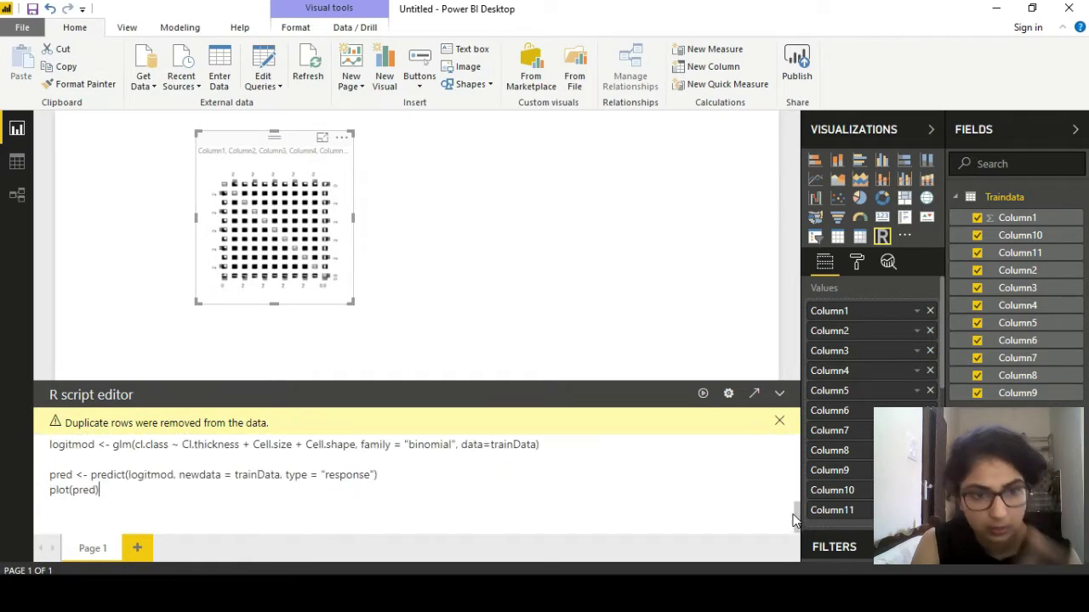
left_click(697, 398)
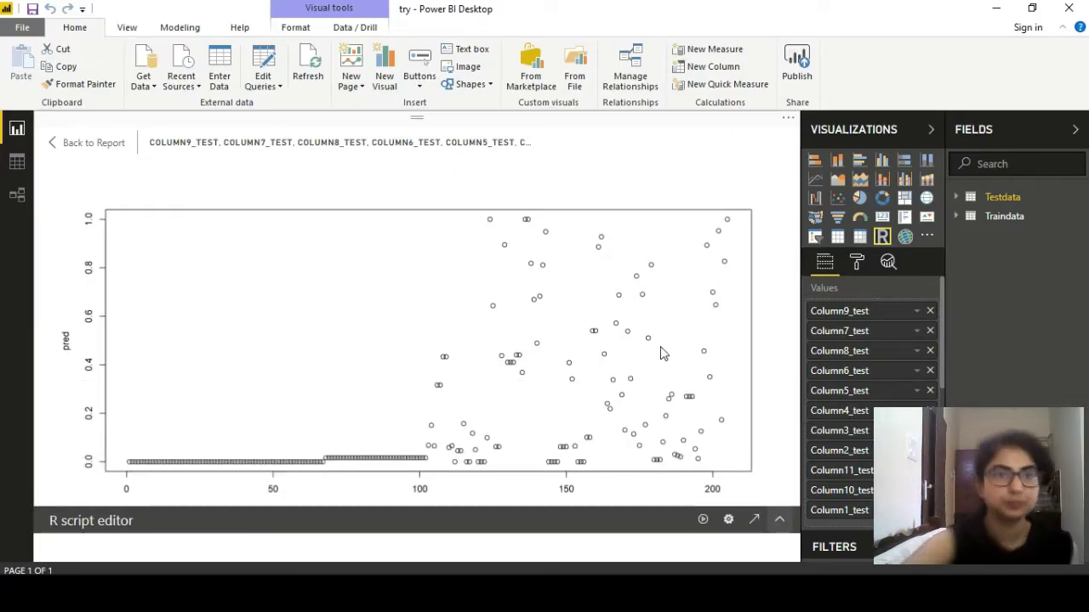
Step: Return from the enlarged pred plot to the report page and reopen the R visual in focus mode
left_click(84, 144)
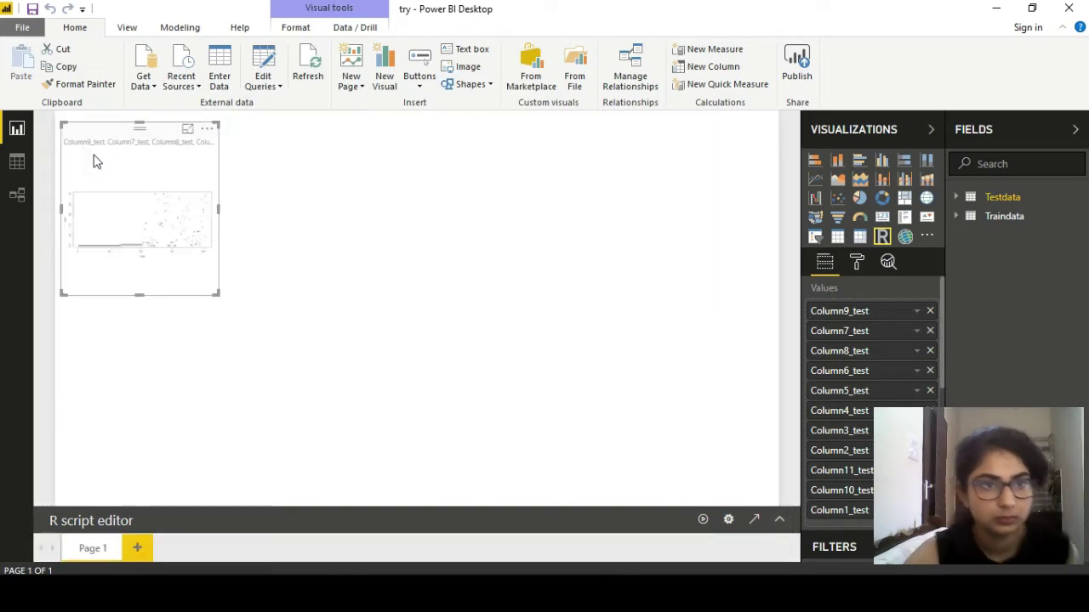
left_click(187, 130)
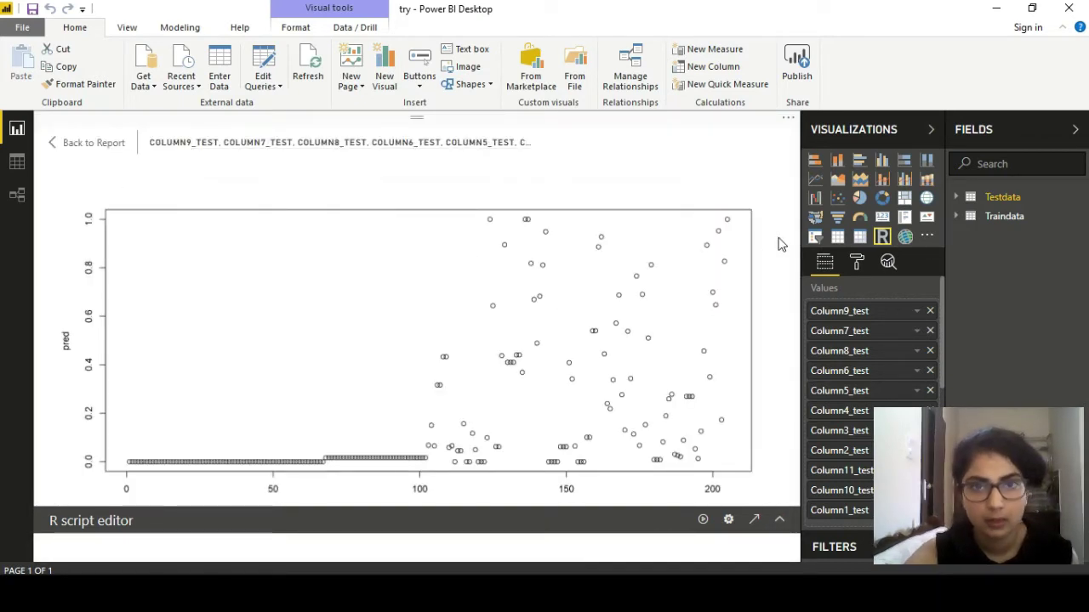